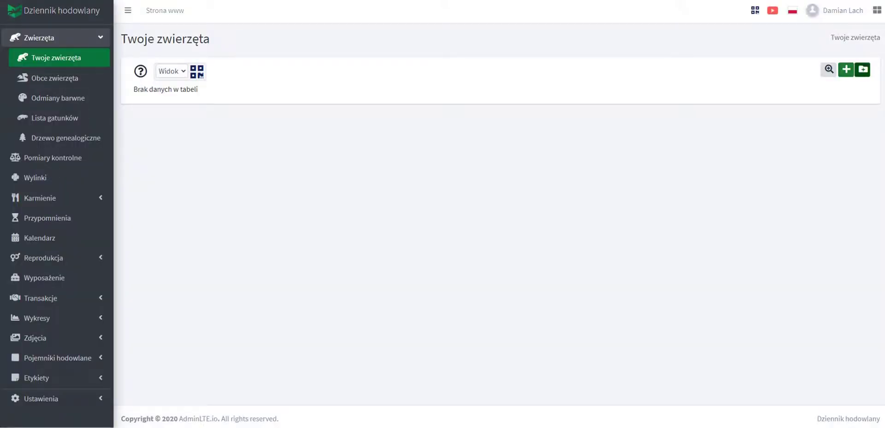
Start a new animal entry named klusek with sex Samiec.
left_click(845, 70)
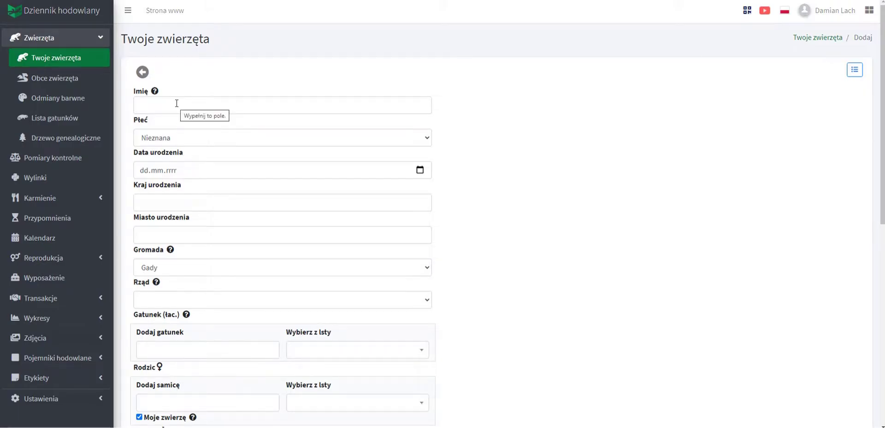
mouse_move(155, 94)
left_click(154, 106)
type("klusek")
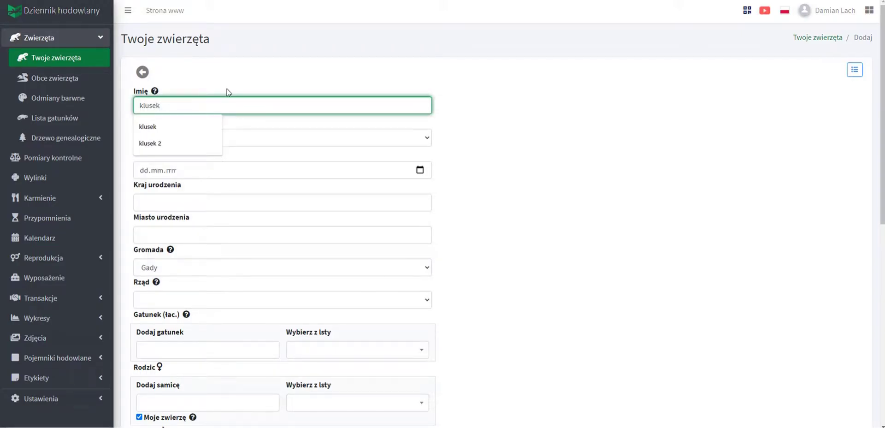
left_click(227, 92)
left_click(179, 142)
left_click(171, 169)
Set the birth date to 01.01.2021 and autofill country Polska and city Kielce.
left_click(420, 169)
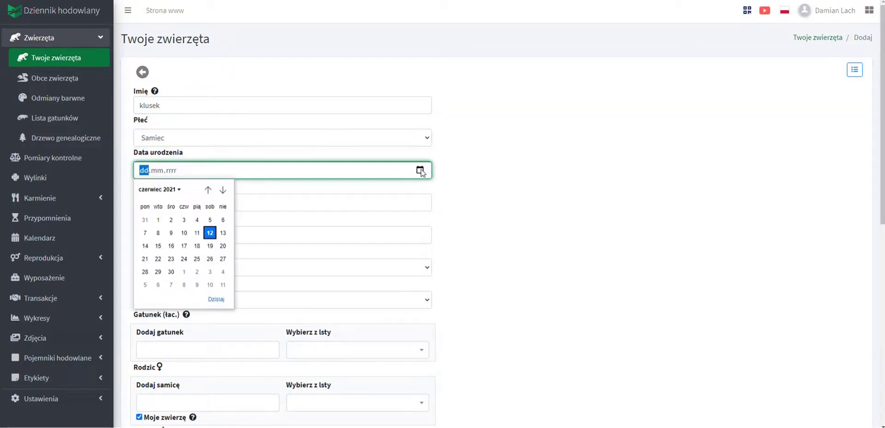
left_click(208, 190)
left_click(208, 190)
left_click(208, 189)
left_click(207, 190)
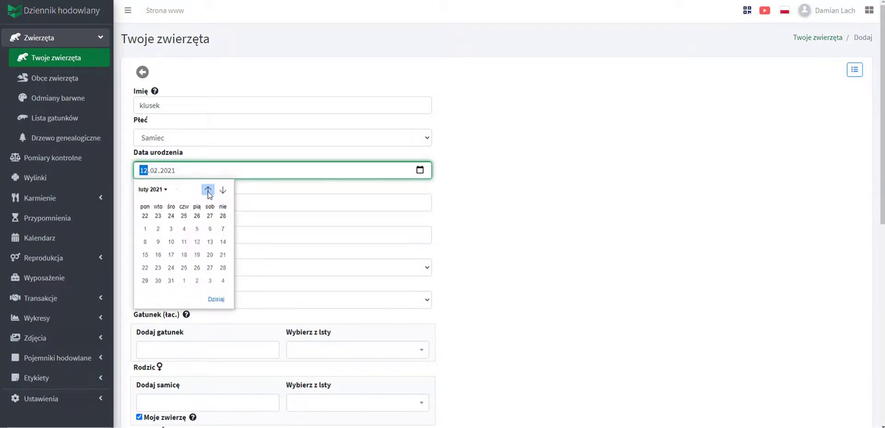
left_click(208, 190)
left_click(197, 219)
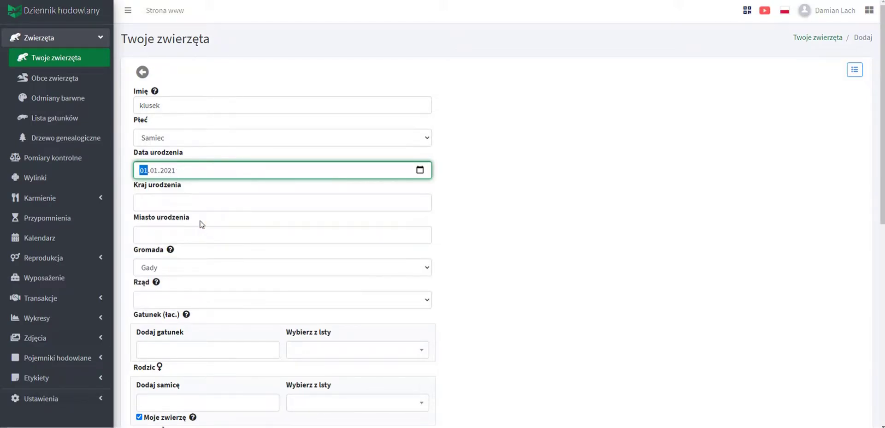
left_click(167, 203)
left_click(171, 228)
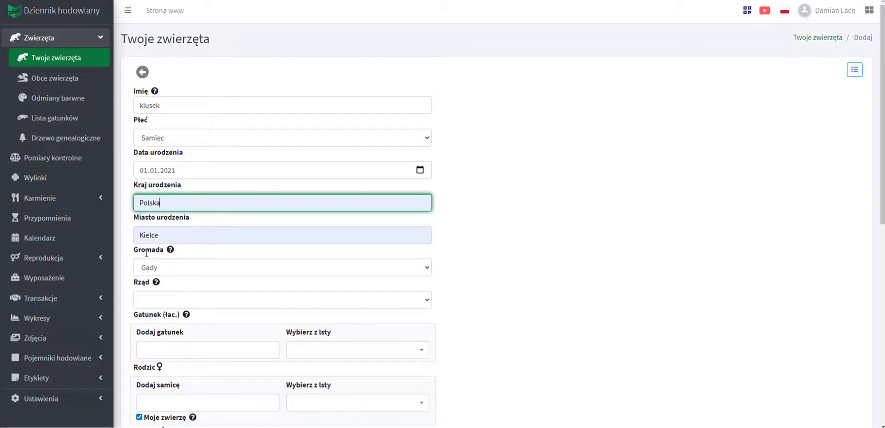
scroll(171, 275, "down", 2)
Set the order to Węże and the species to PYTHON REGIUS.
left_click(170, 208)
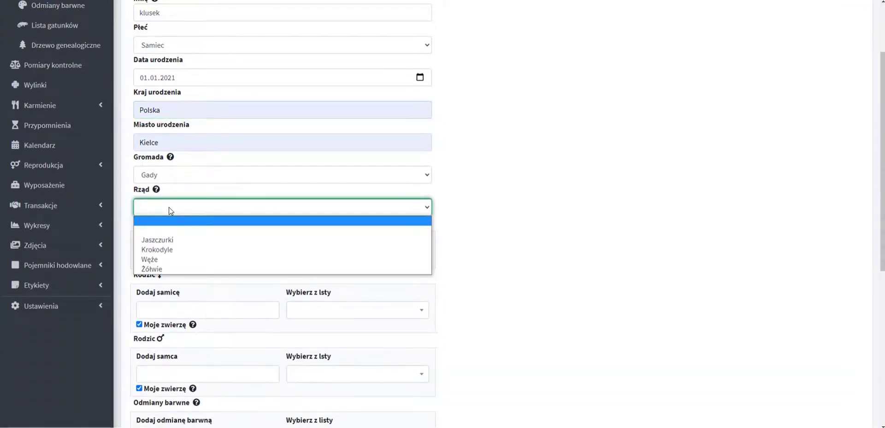
left_click(168, 261)
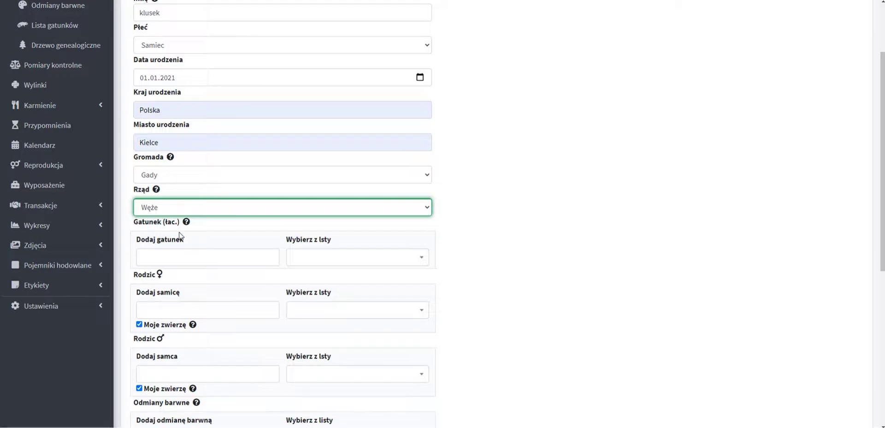
left_click(344, 260)
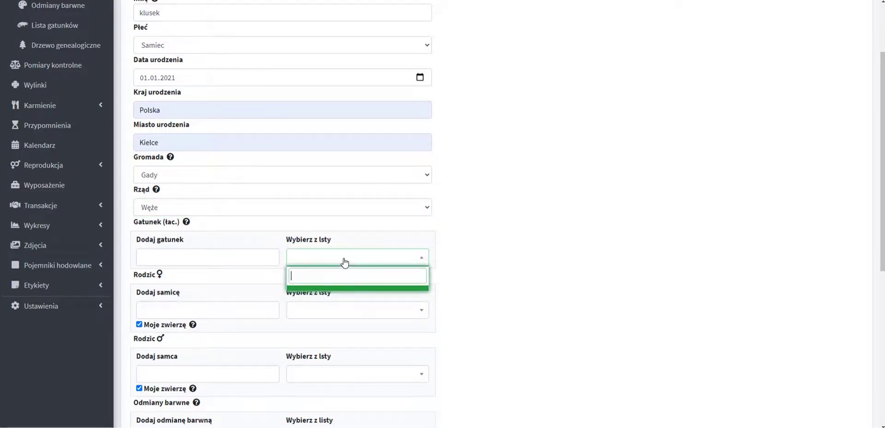
left_click(201, 258)
type("PYTHON REGIUS")
left_click(193, 279)
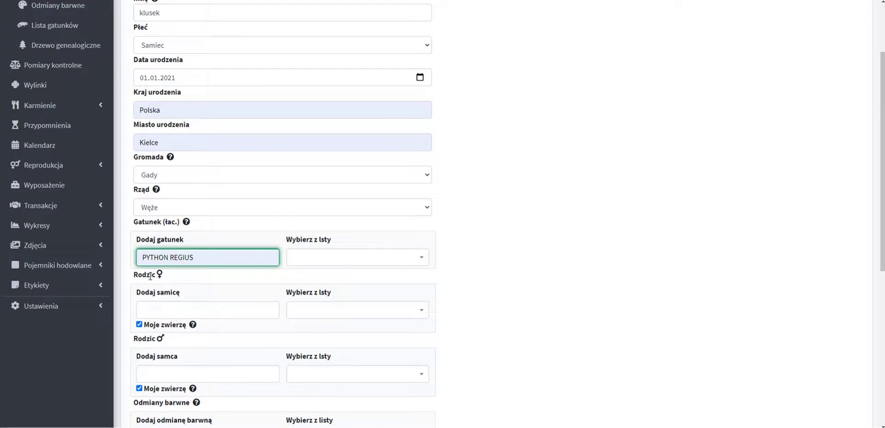
Choose Hera as mother and Zeus as father, with neither marked as my own animal.
left_click(154, 310)
type("H")
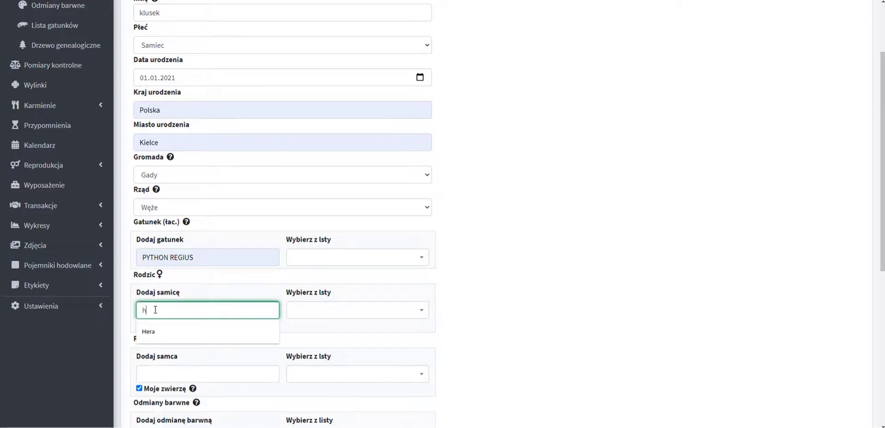
left_click(163, 331)
left_click(167, 374)
type("Zeus")
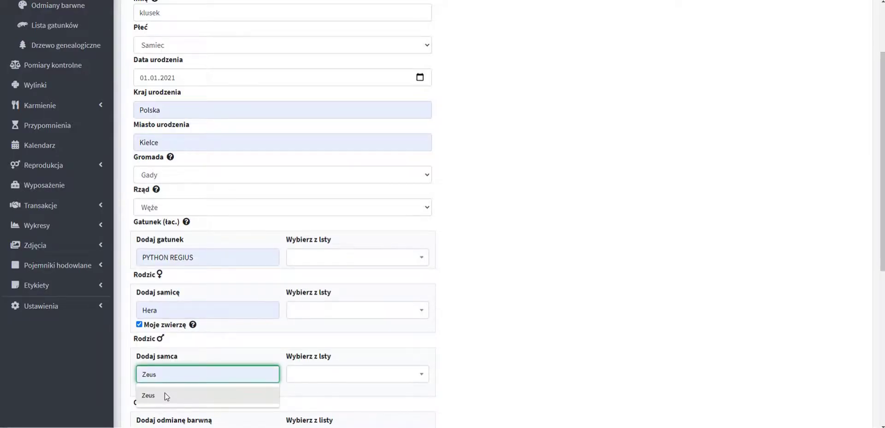
left_click(165, 394)
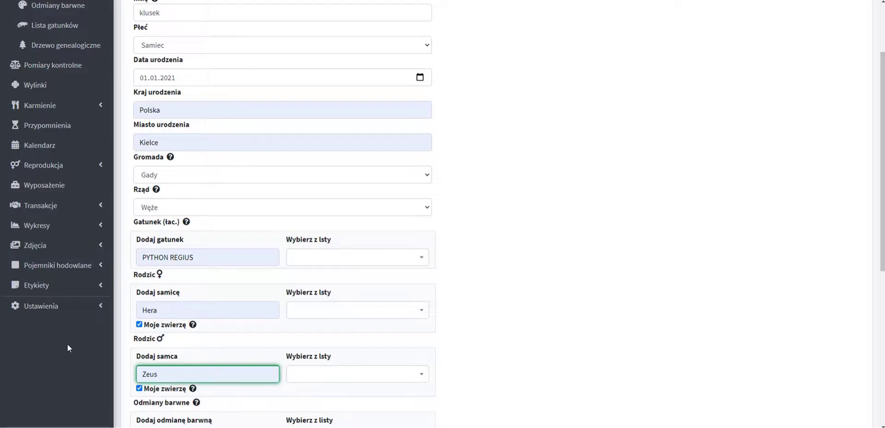
left_click(139, 324)
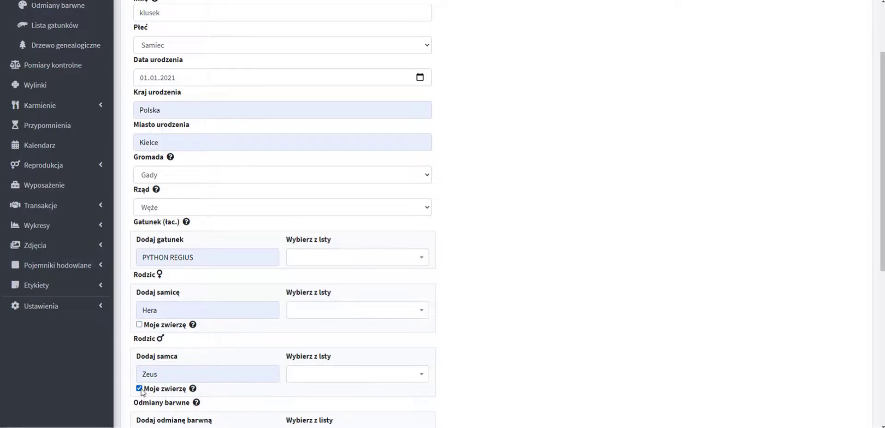
left_click(139, 388)
scroll(194, 366, "down", 2)
scroll(194, 367, "down", 1)
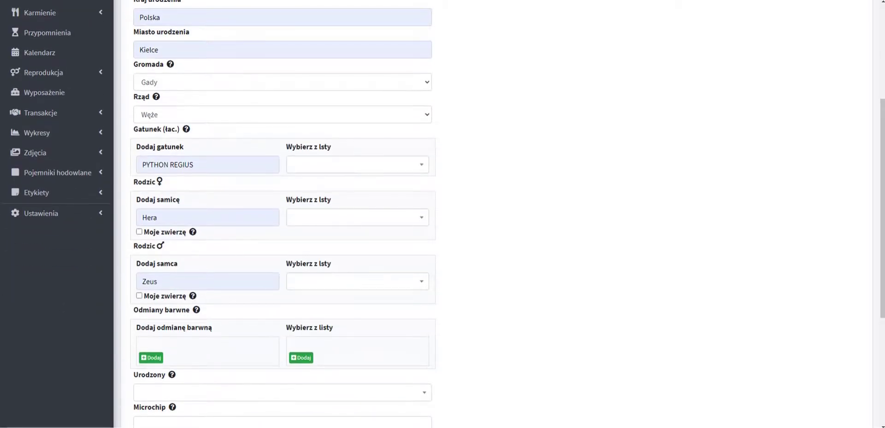
Add the coral glow colour variant and mark the animal as born in captivity.
scroll(152, 322, "down", 2)
left_click(152, 311)
left_click(170, 306)
type("coral glow")
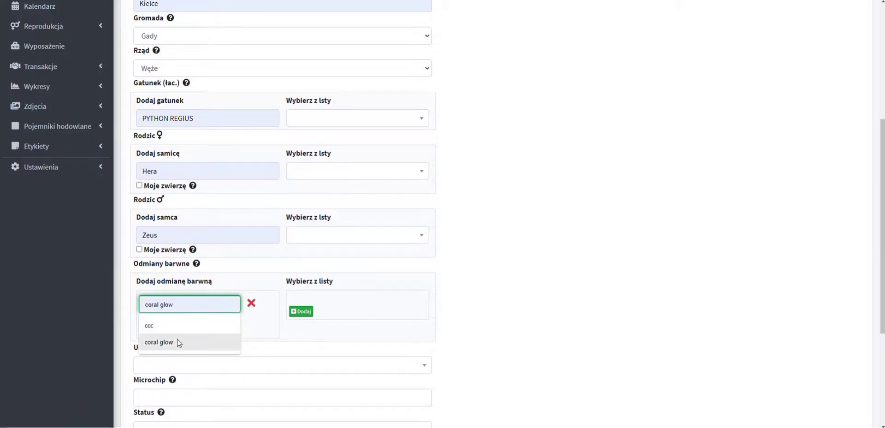
left_click(178, 342)
scroll(173, 331, "down", 4)
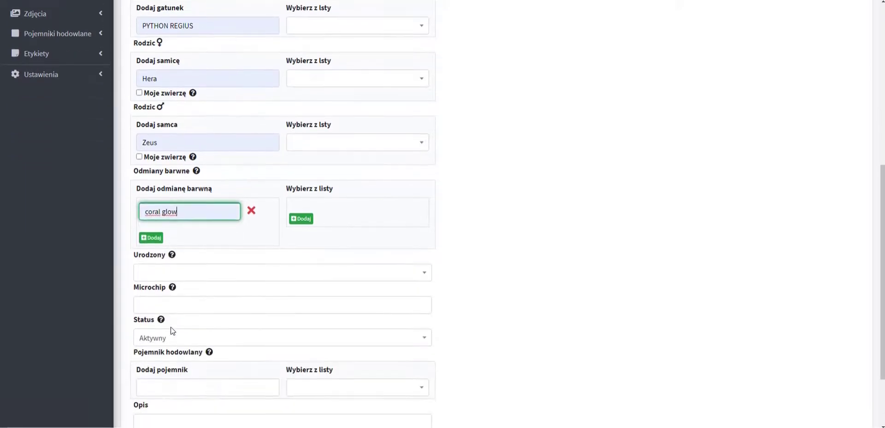
left_click(171, 275)
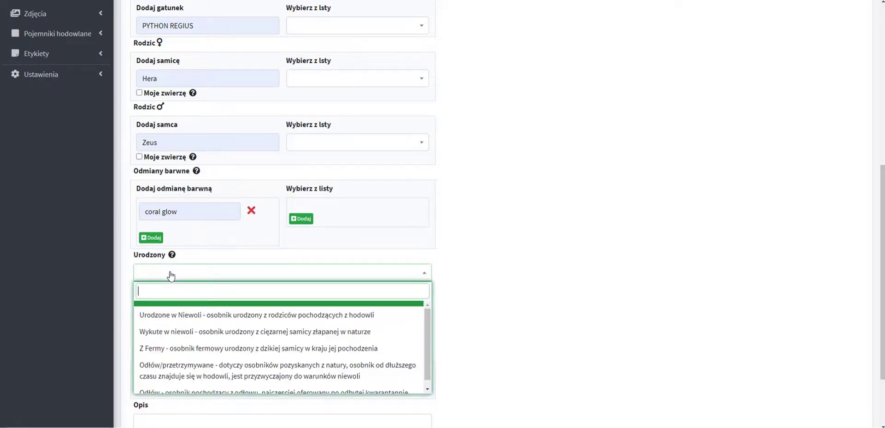
left_click(179, 321)
scroll(178, 318, "down", 4)
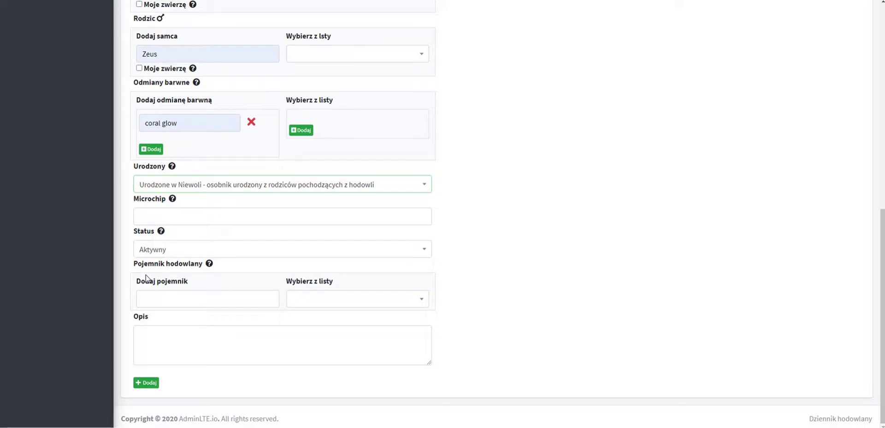
Enter asd as the breeding container and save klusek.
left_click(148, 299)
type("asd")
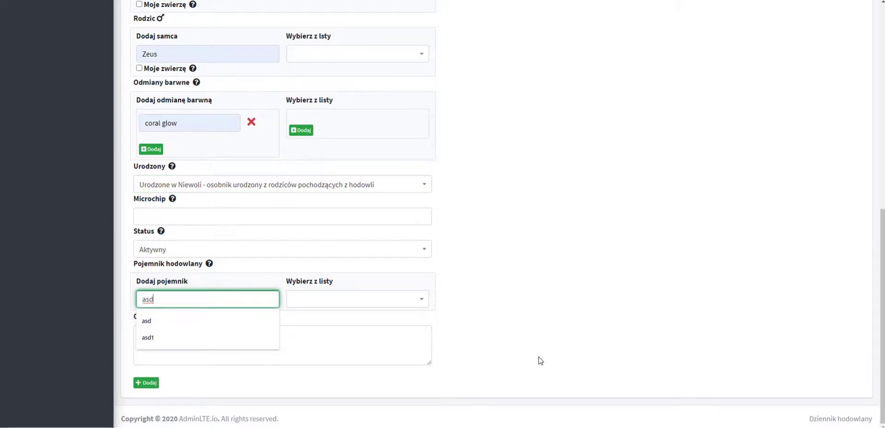
left_click(540, 360)
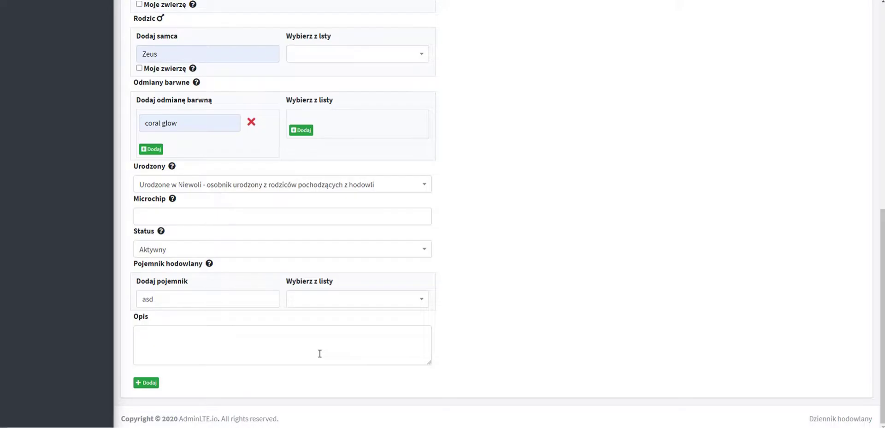
left_click(244, 342)
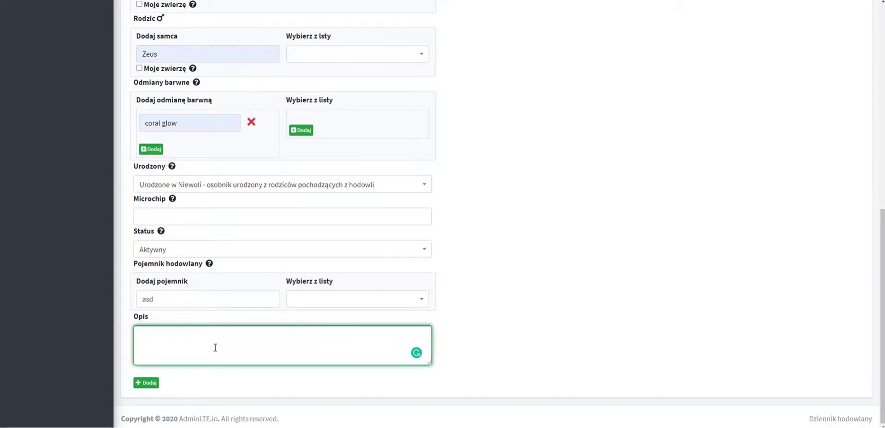
left_click(149, 383)
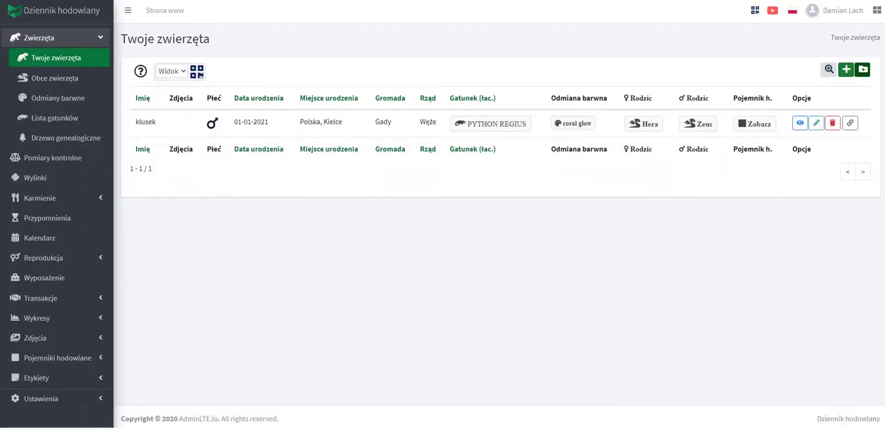
Browse the foreign animals, colour variants and containers lists, ending on Lista gatunków.
left_click(56, 87)
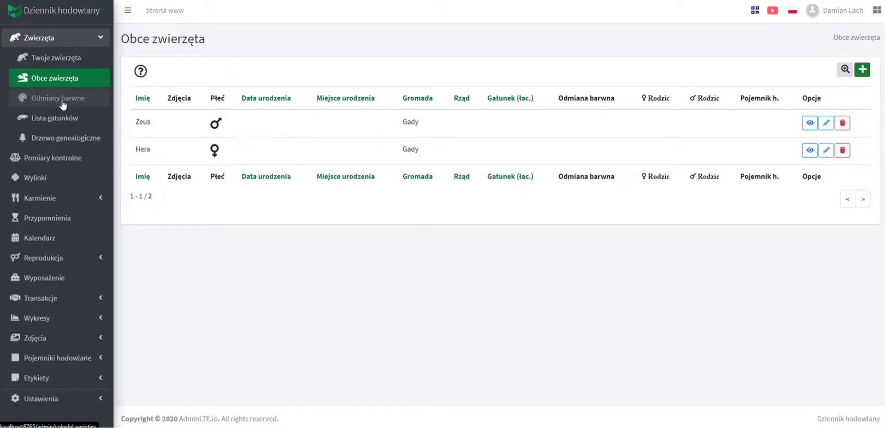
left_click(62, 102)
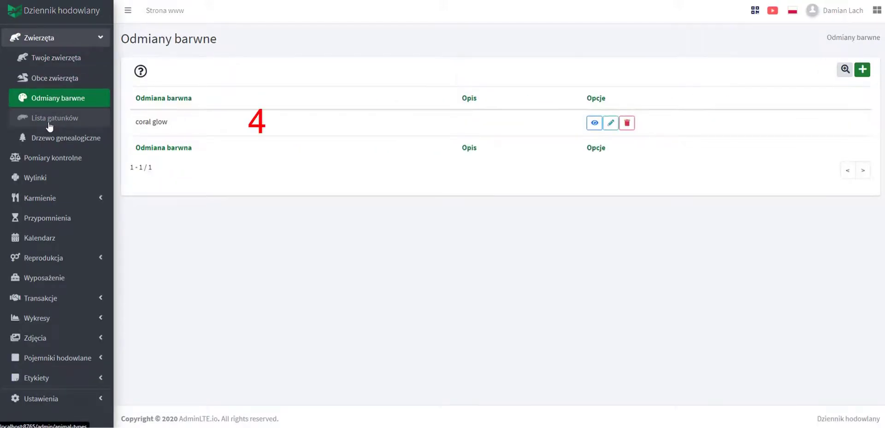
left_click(61, 121)
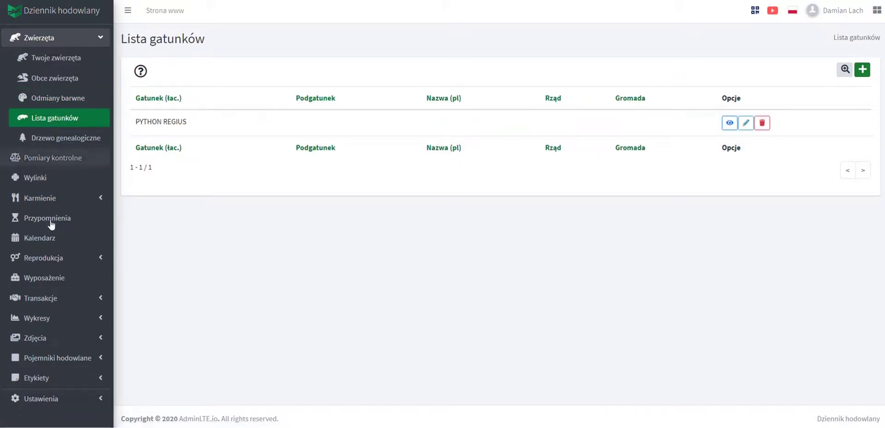
left_click(69, 362)
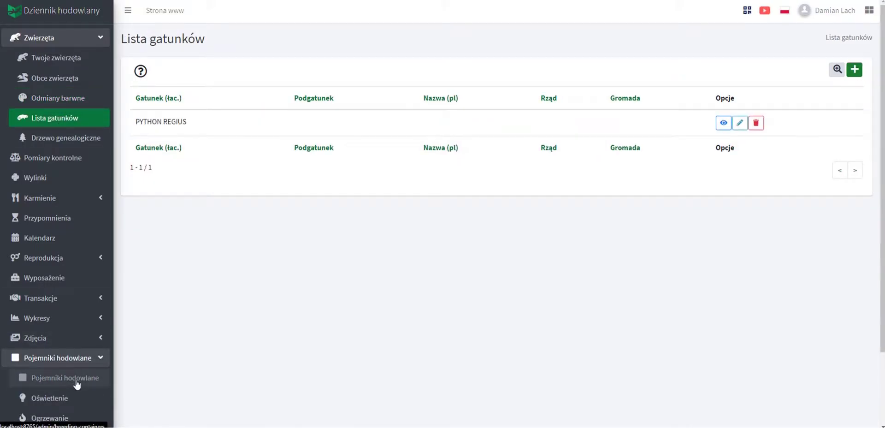
left_click(76, 382)
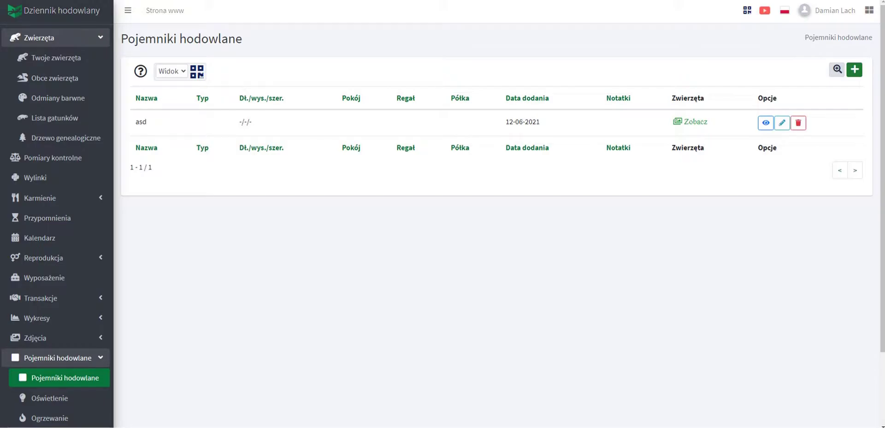
left_click(52, 119)
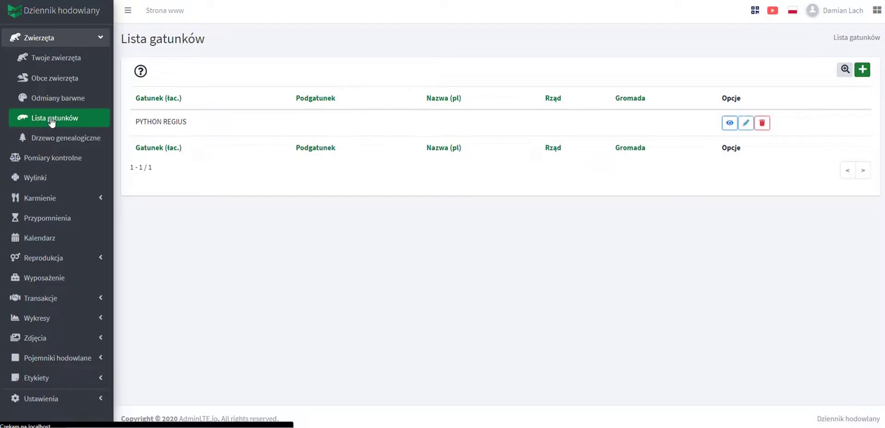
Save PYTHON REGIUS with Polish name pyton królewski and order Węże, then go to Pomiary kontrolne.
left_click(746, 123)
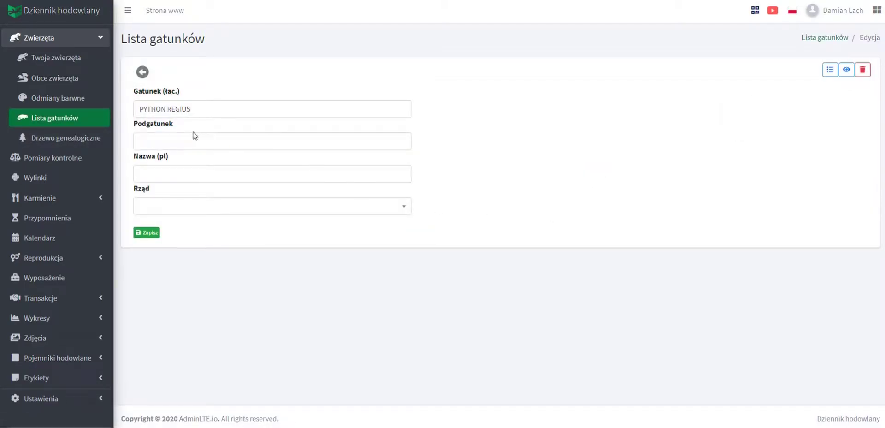
left_click(186, 171)
type("p")
left_click(186, 195)
left_click(180, 208)
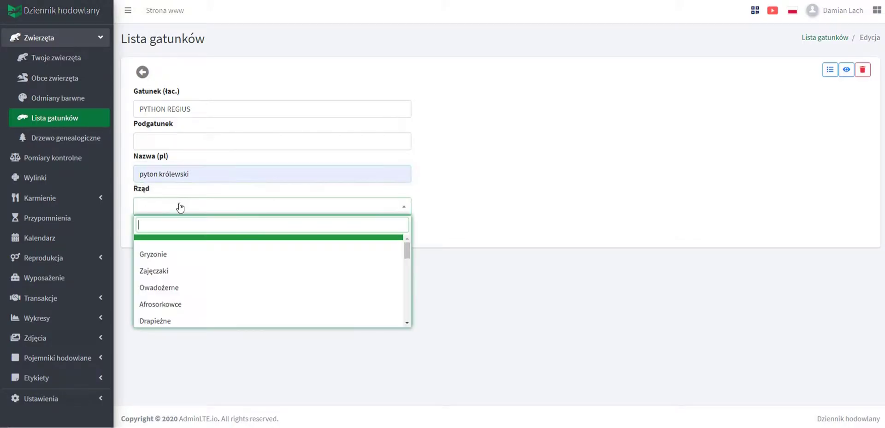
scroll(173, 295, "down", 1)
scroll(180, 304, "down", 1)
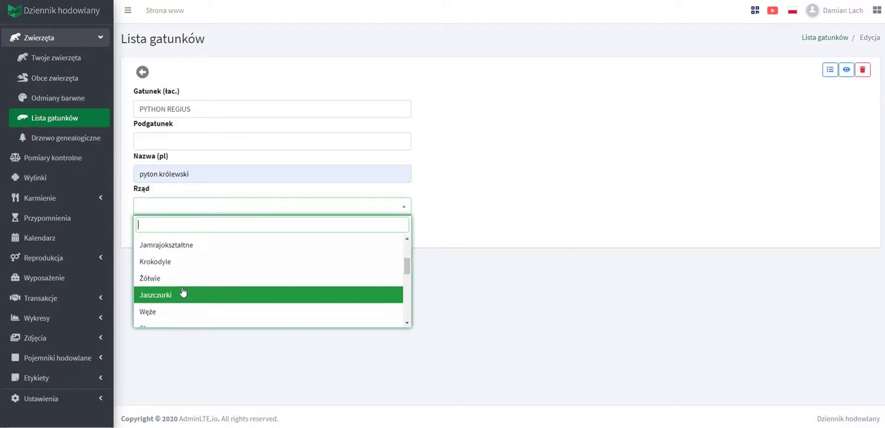
left_click(174, 312)
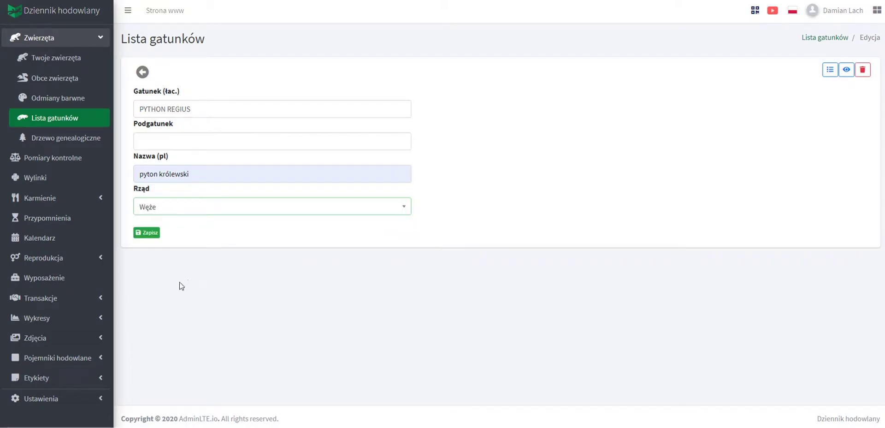
left_click(149, 235)
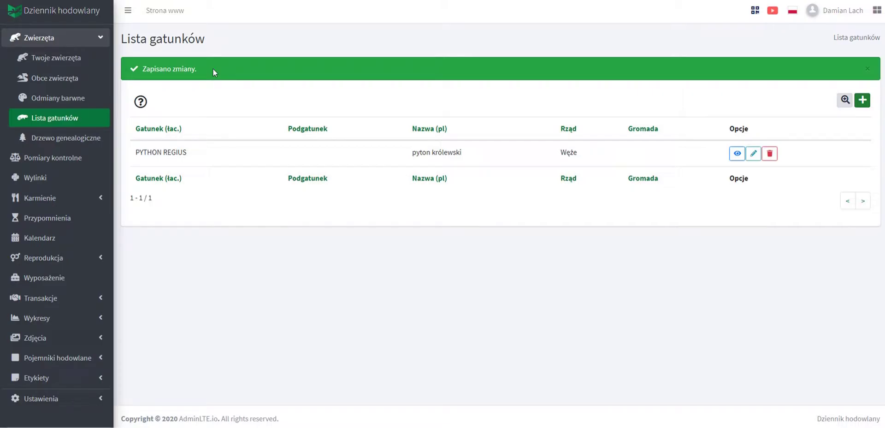
left_click(72, 158)
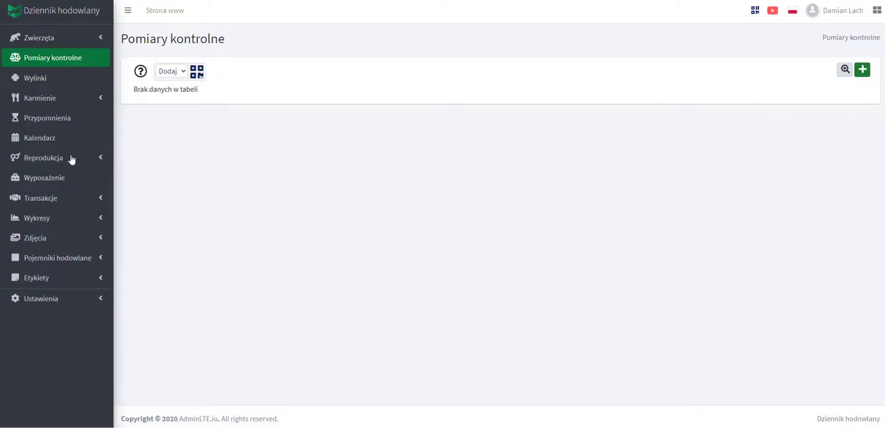
Add a klusek measurement of 900 g weight and 90 cm length, then expand Wykresy.
left_click(861, 71)
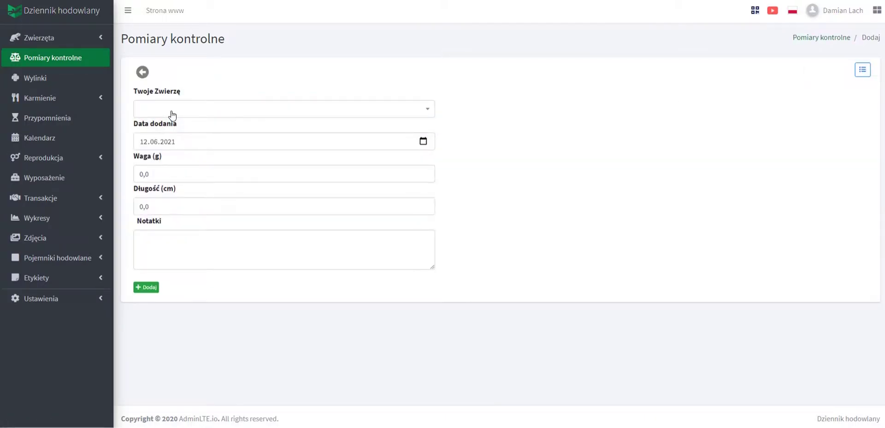
left_click(172, 115)
left_click(172, 155)
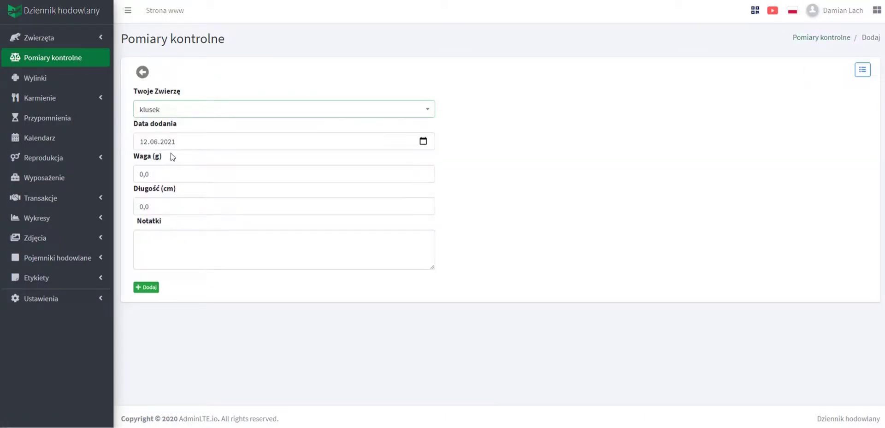
double_click(140, 174)
type("900")
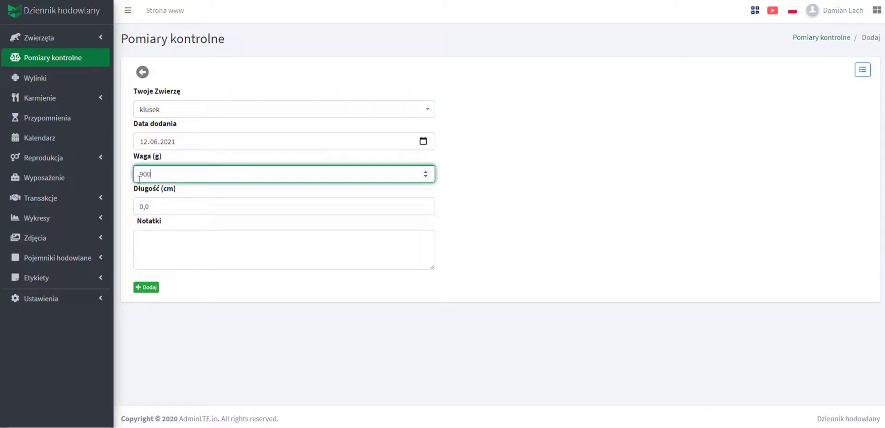
double_click(161, 206)
type("90")
left_click(145, 288)
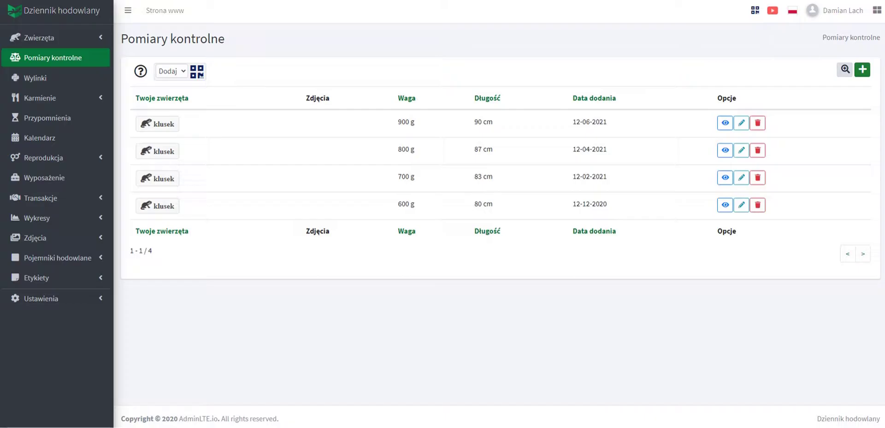
left_click(65, 223)
Chart klusek's measurements, reviewing the chart type options and keeping Grupowany bars.
left_click(63, 241)
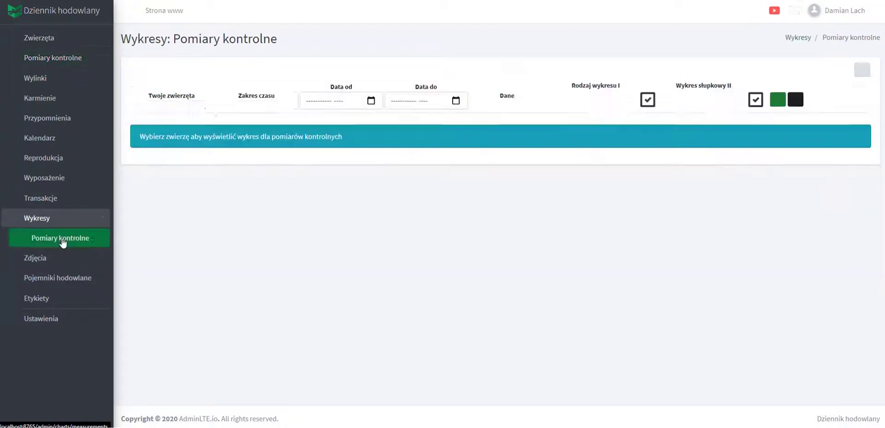
left_click(191, 103)
left_click(183, 147)
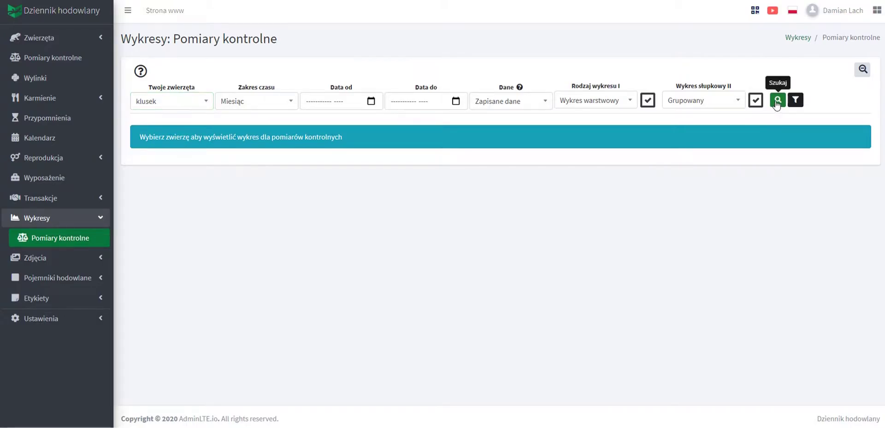
left_click(777, 100)
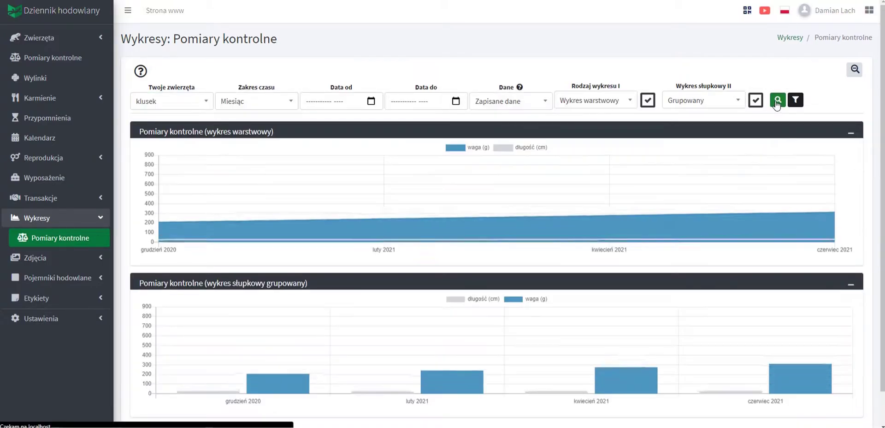
left_click(601, 105)
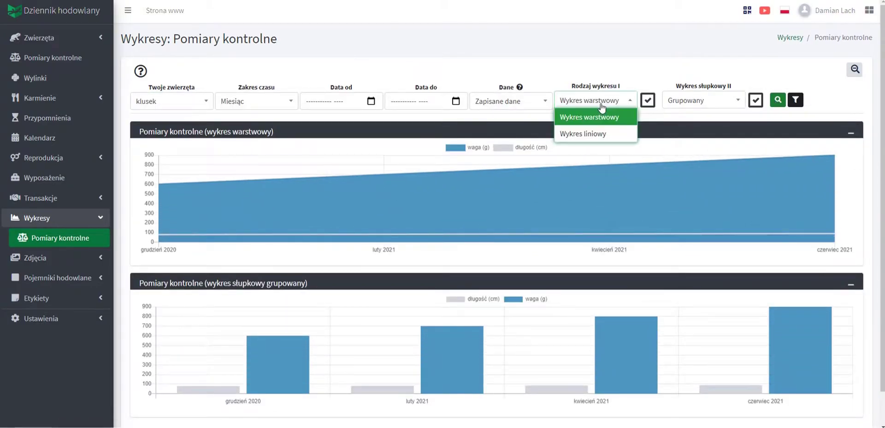
left_click(699, 104)
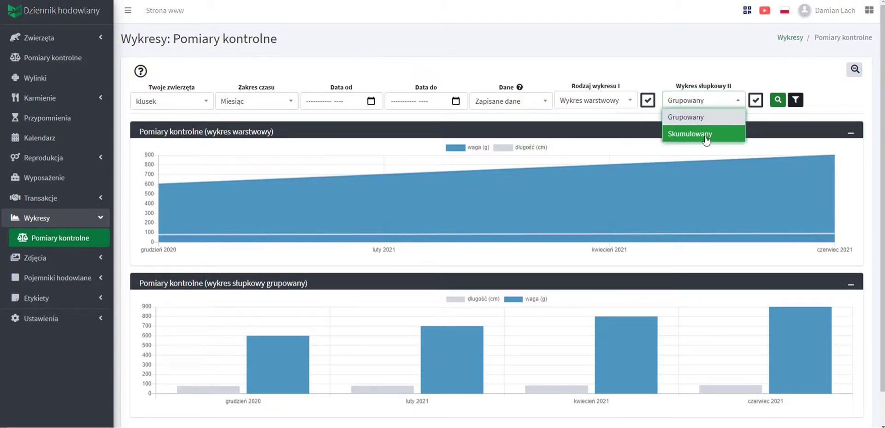
left_click(638, 69)
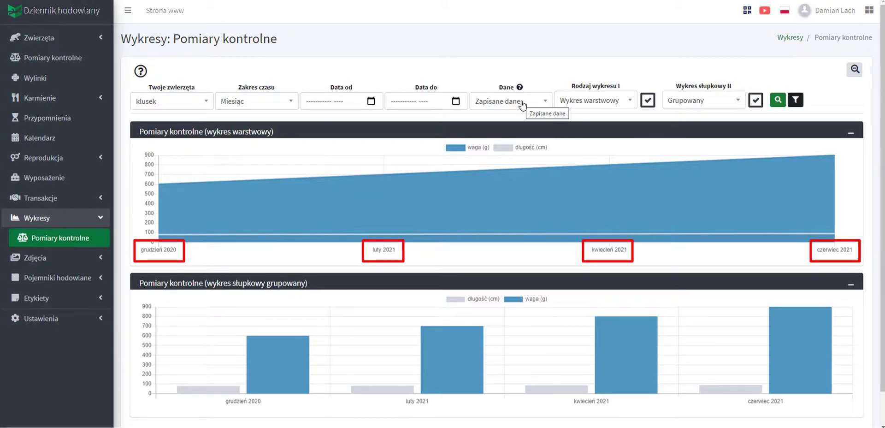
Regenerate klusek's charts with Autouzupełnianie data, then expand the Zdjęcia section.
left_click(522, 102)
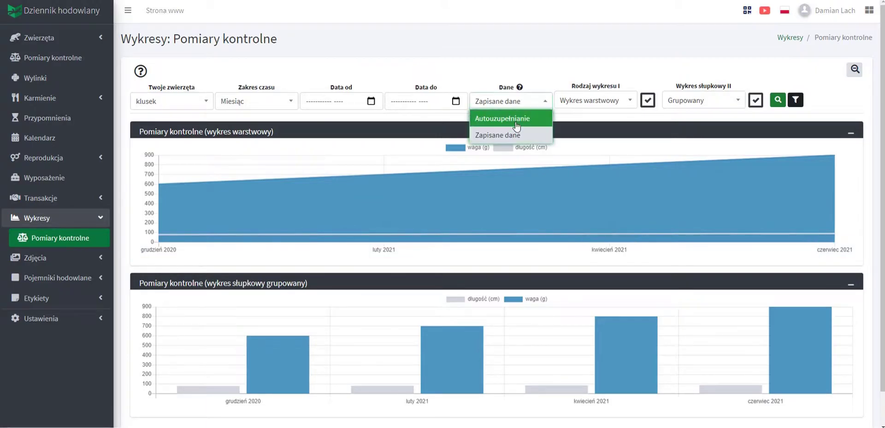
left_click(516, 120)
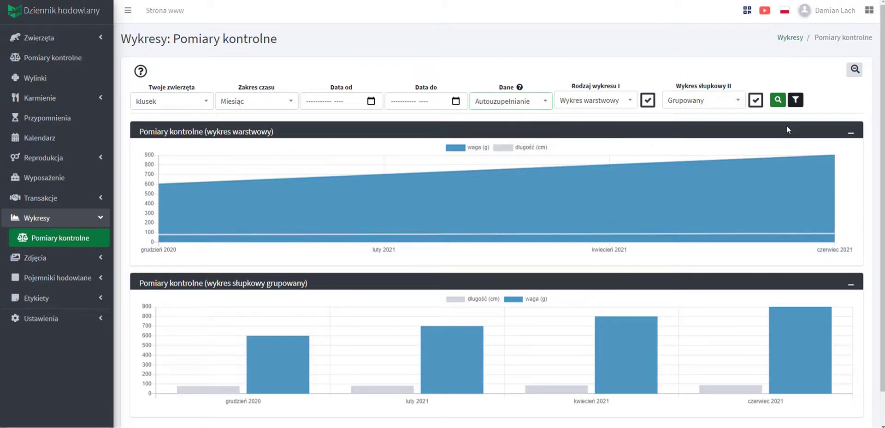
left_click(777, 104)
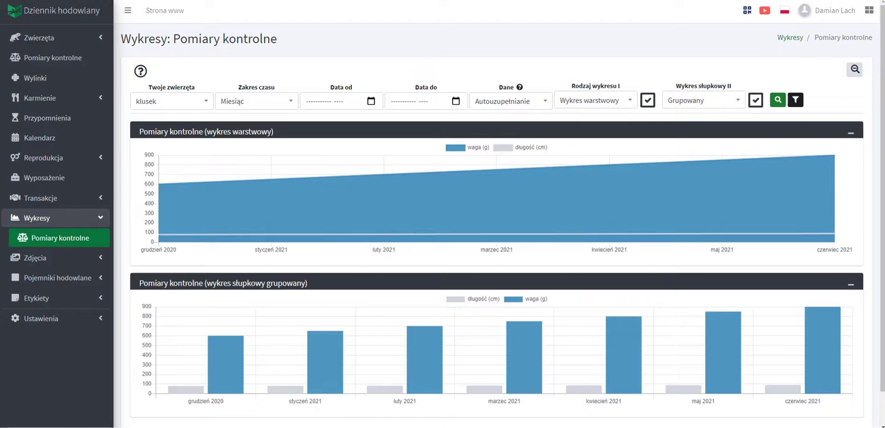
left_click(55, 259)
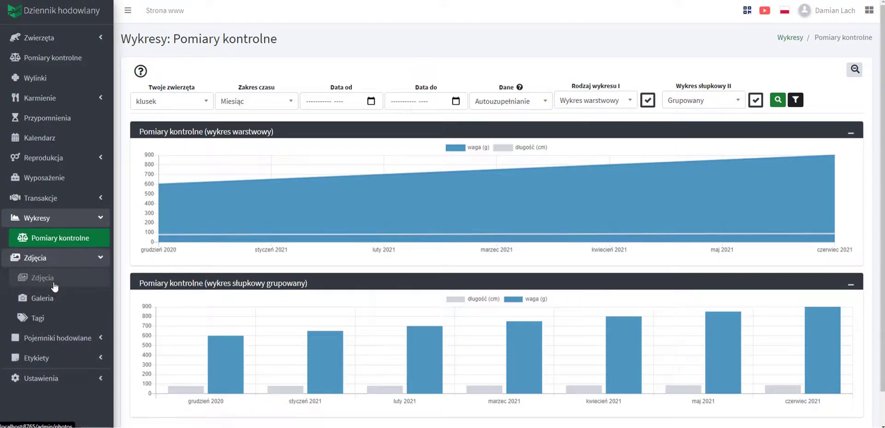
Add a new photo named klusek with the file nr 1.jpg attached.
left_click(54, 279)
left_click(862, 69)
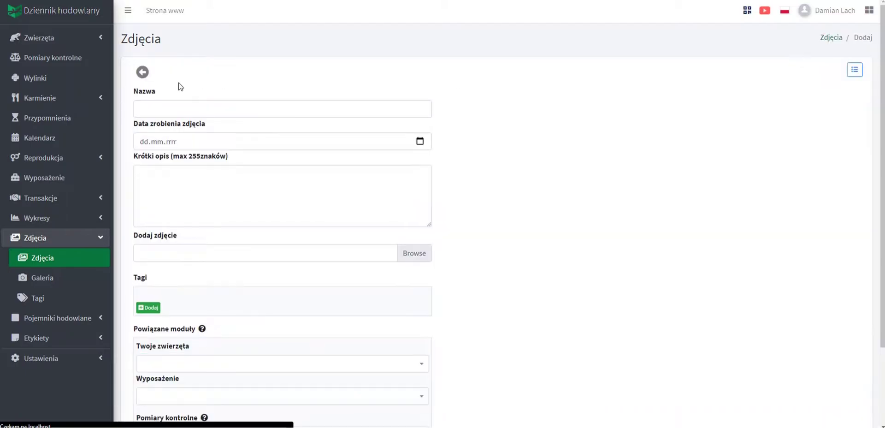
left_click(152, 113)
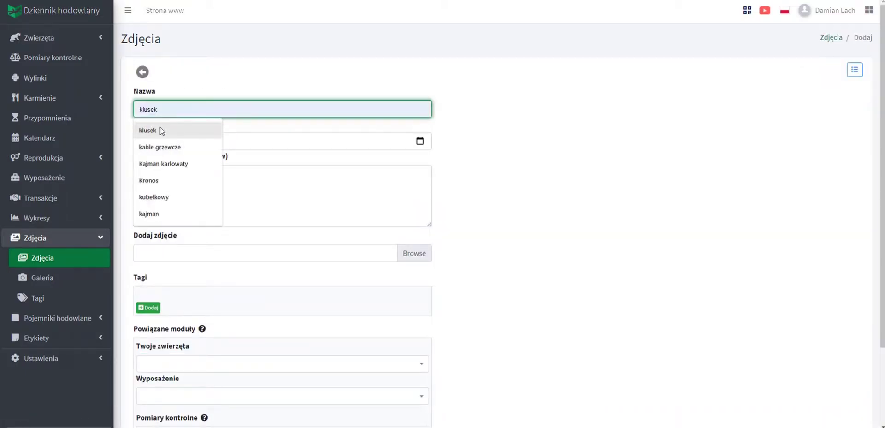
left_click(159, 130)
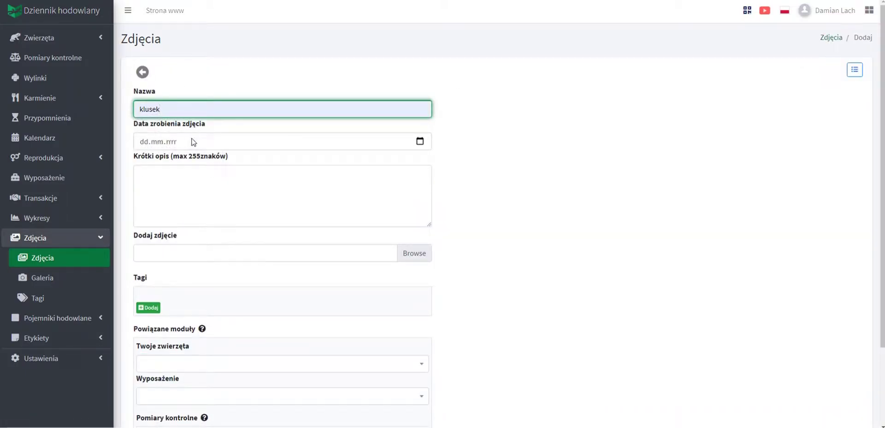
left_click(405, 252)
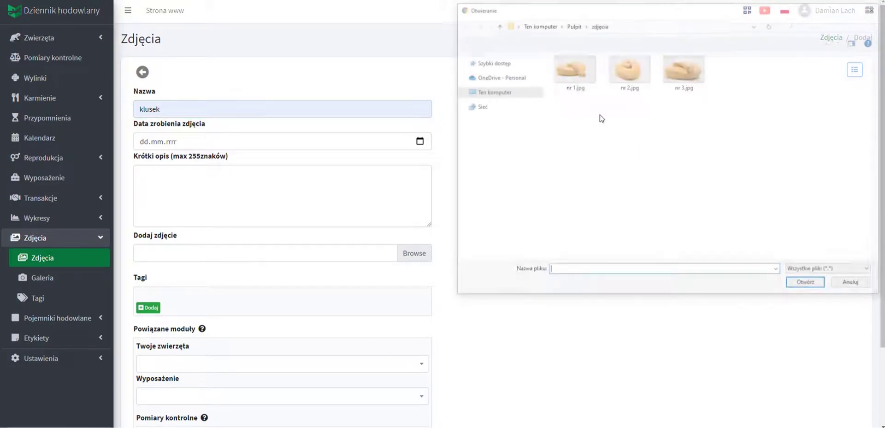
left_click(574, 76)
left_click(808, 284)
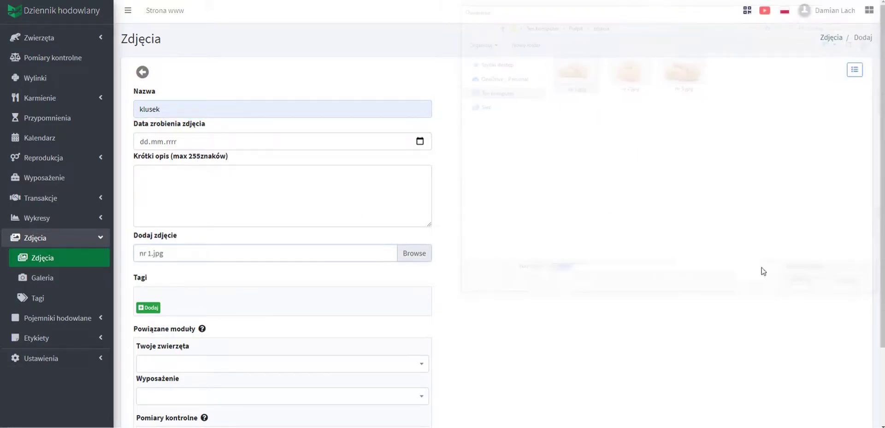
scroll(249, 210, "down", 3)
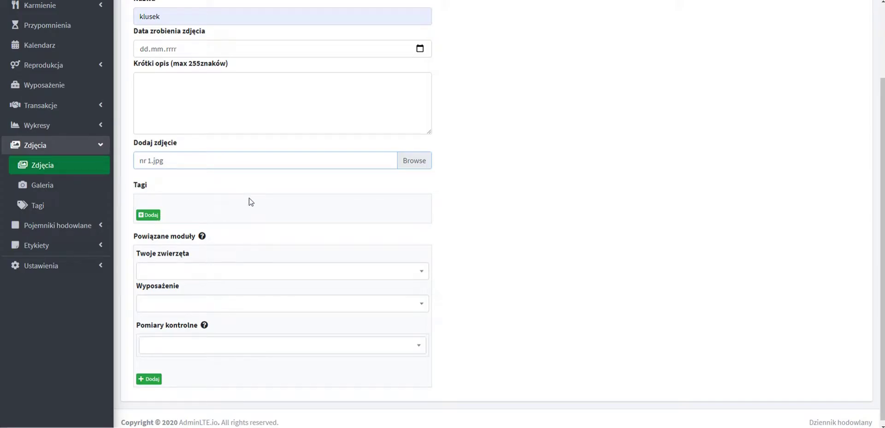
scroll(237, 225, "down", 1)
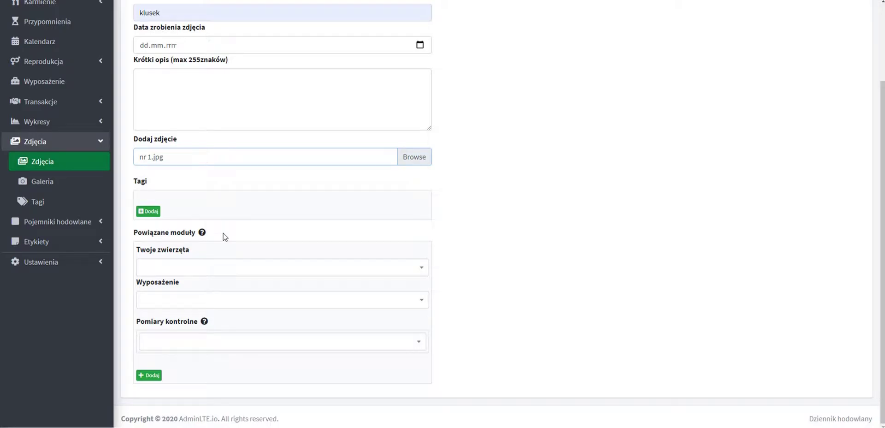
Link the photo to klusek and the 'klusek | 12-06-2021' measurement, then save it.
left_click(221, 266)
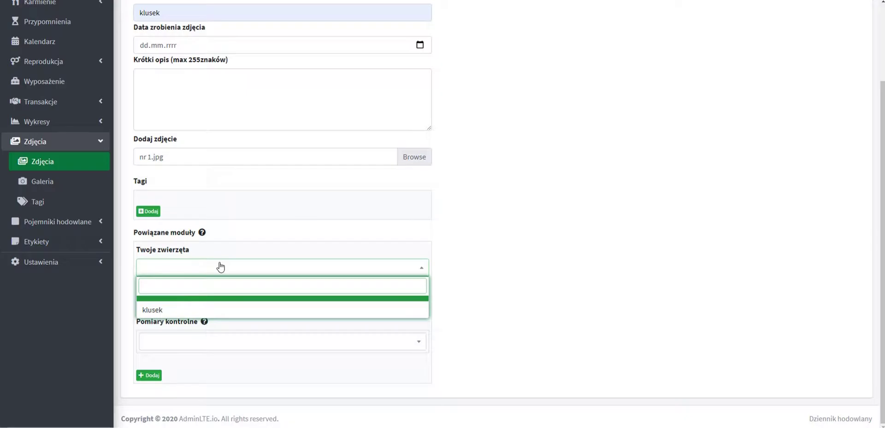
left_click(223, 251)
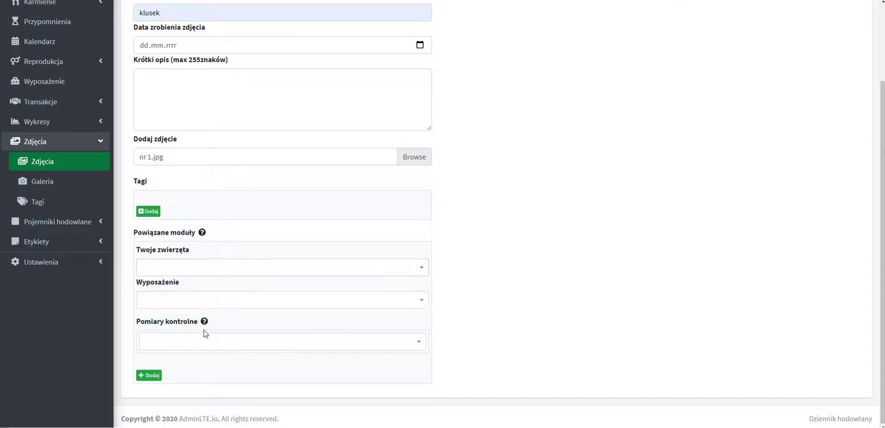
left_click(206, 341)
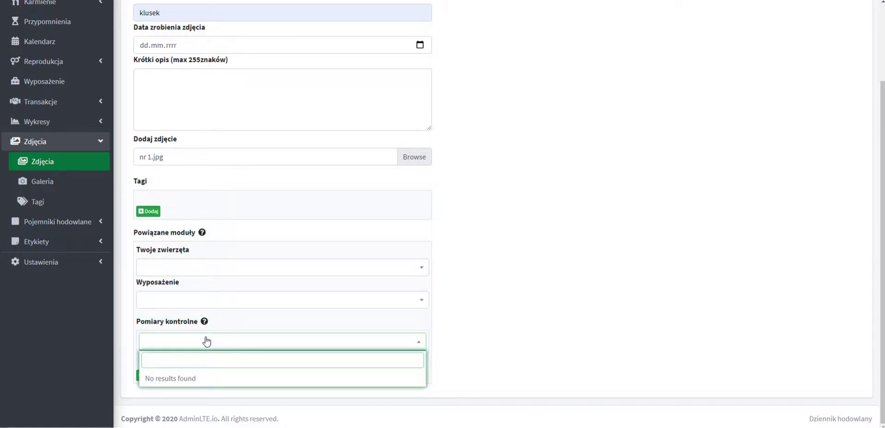
left_click(234, 249)
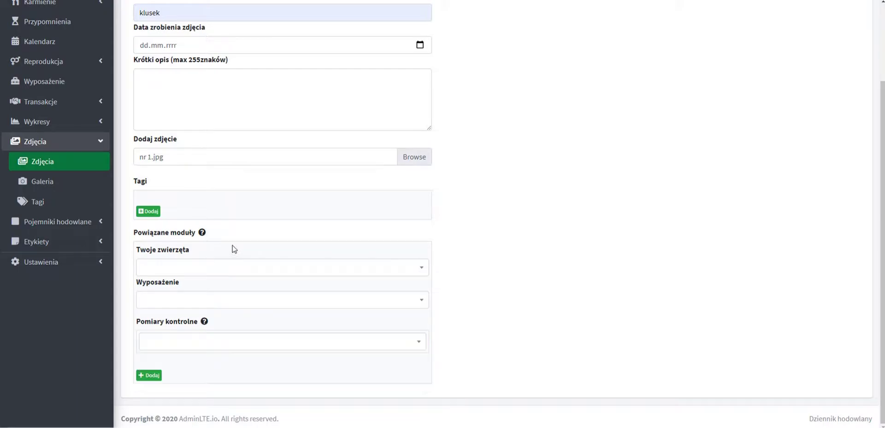
left_click(222, 267)
left_click(196, 312)
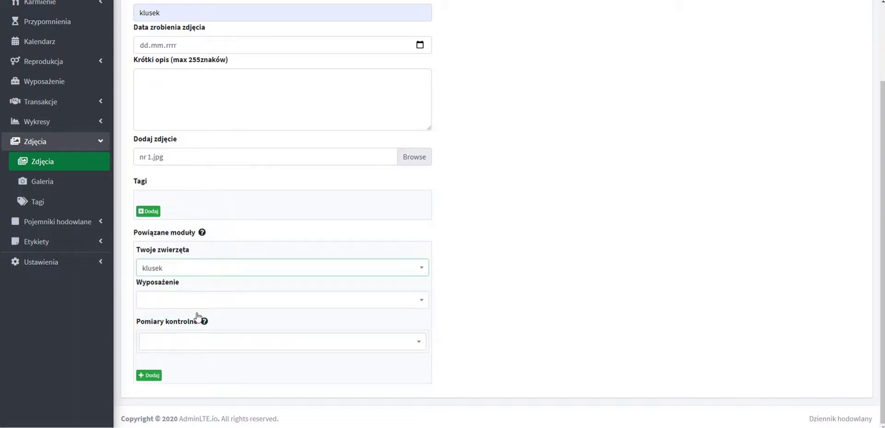
left_click(198, 351)
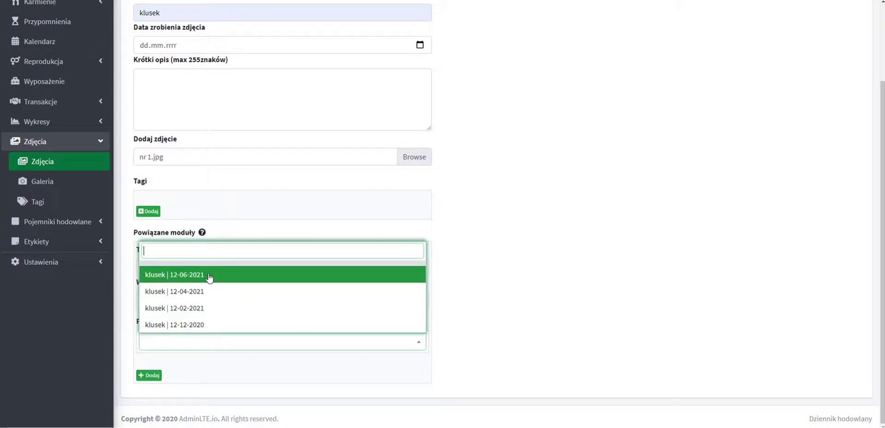
left_click(209, 276)
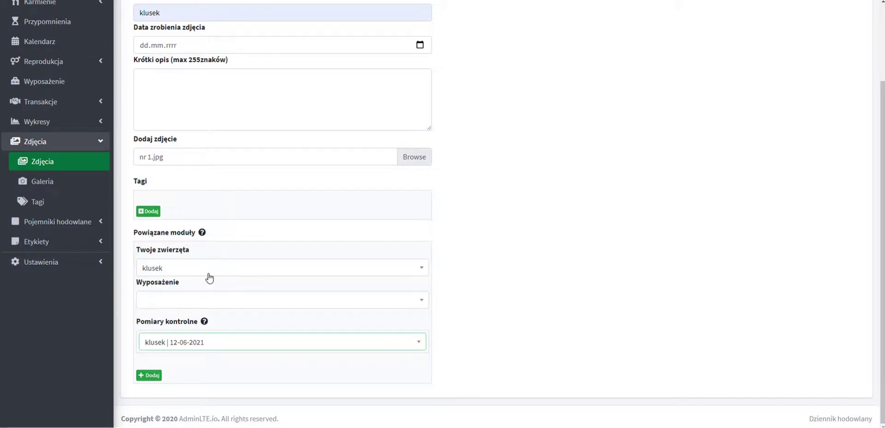
left_click(154, 375)
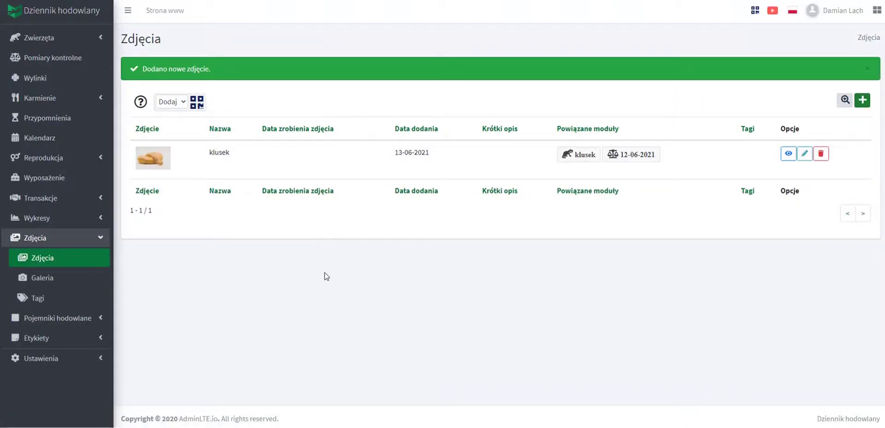
View the linked 12-06-2021 measurement and its enlarged photo, then list all control measurements.
left_click(646, 159)
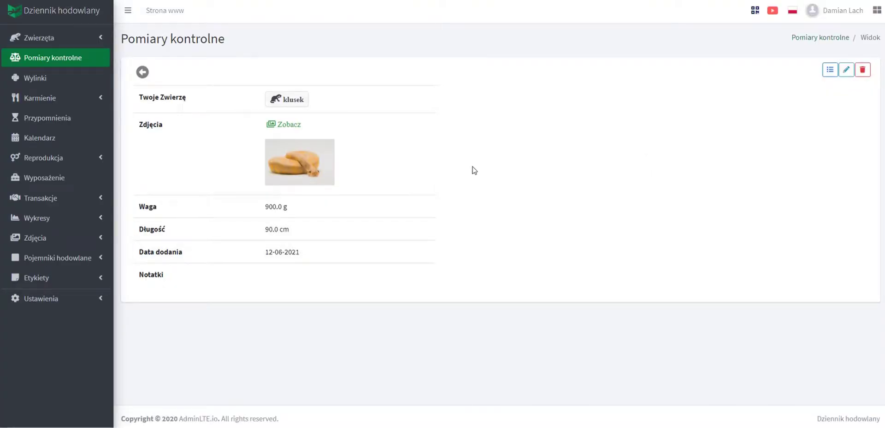
left_click(294, 165)
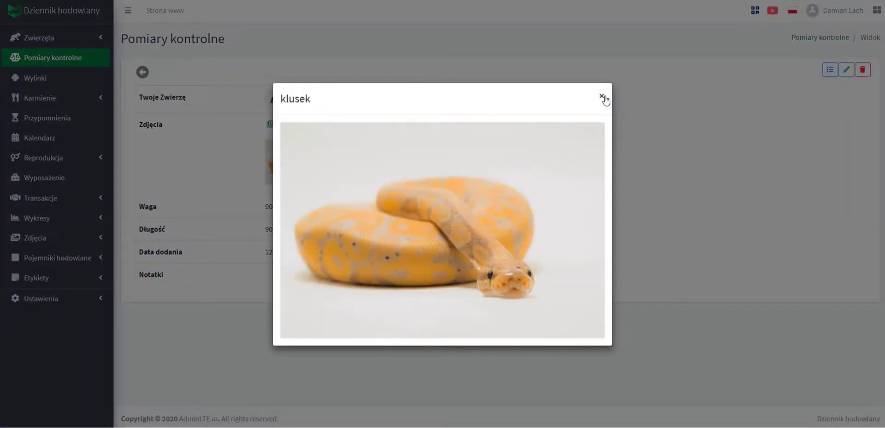
left_click(603, 98)
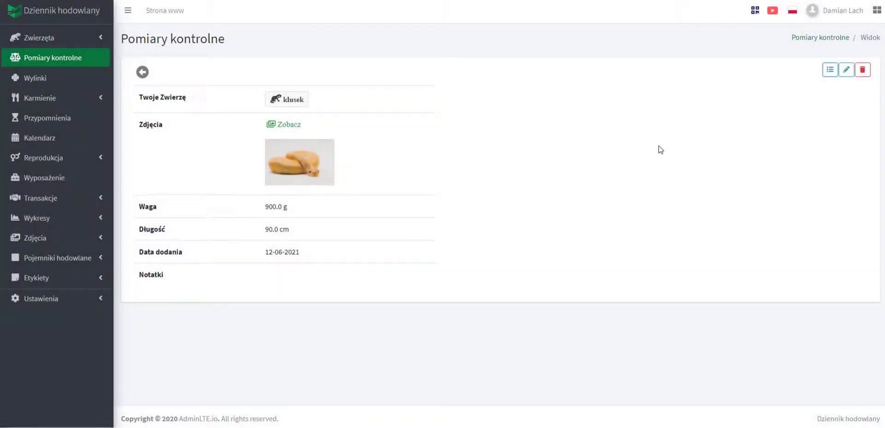
left_click(830, 70)
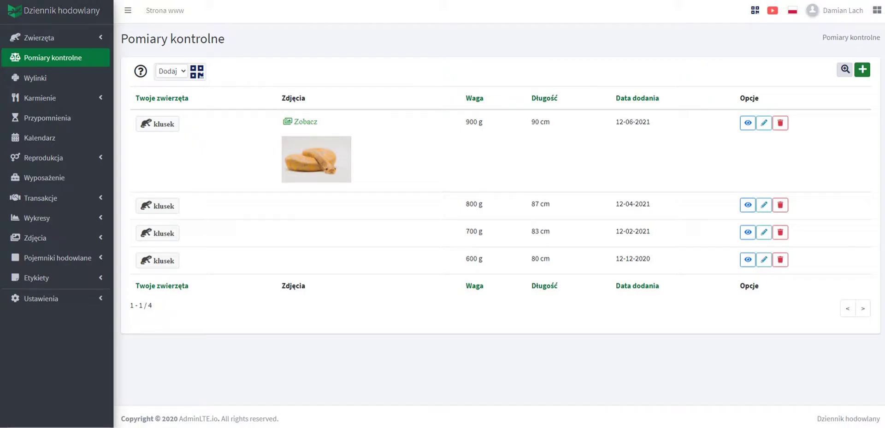
left_click(53, 79)
Add a Wylinki entry for klusek with the note 'wylinka zeszła w całości'.
left_click(865, 74)
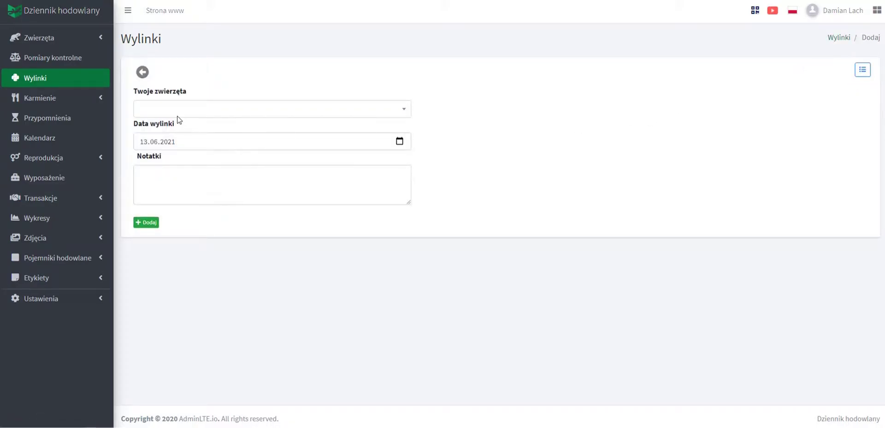
left_click(168, 110)
left_click(168, 152)
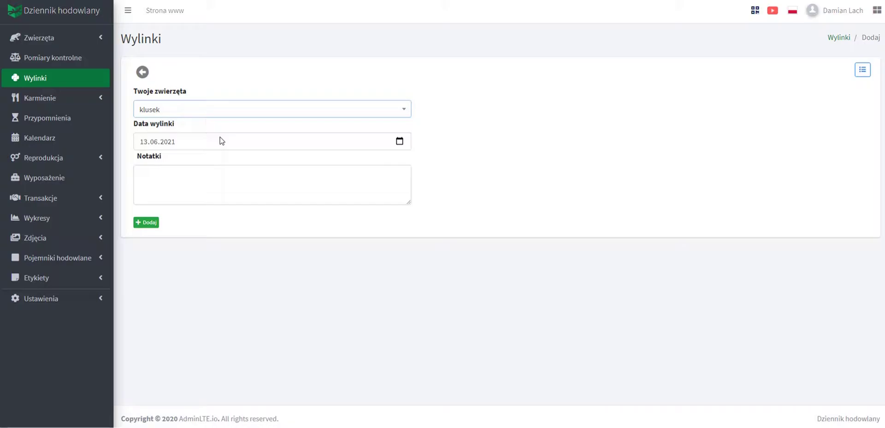
left_click(199, 182)
type("wylinka zeszła w całości")
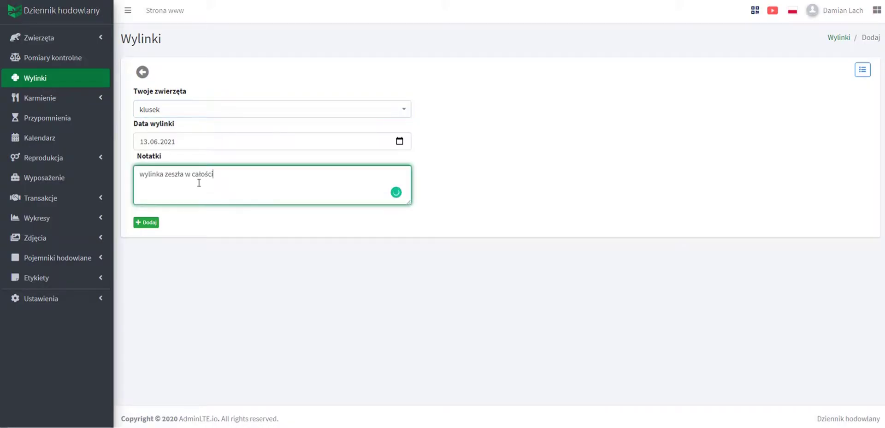
left_click(146, 223)
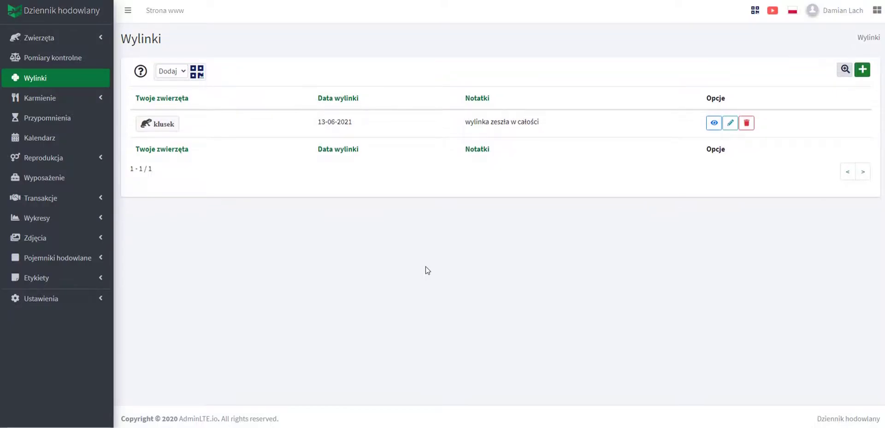
Start a new feeding entry for klusek in Karmienie, marking that it ate.
left_click(66, 97)
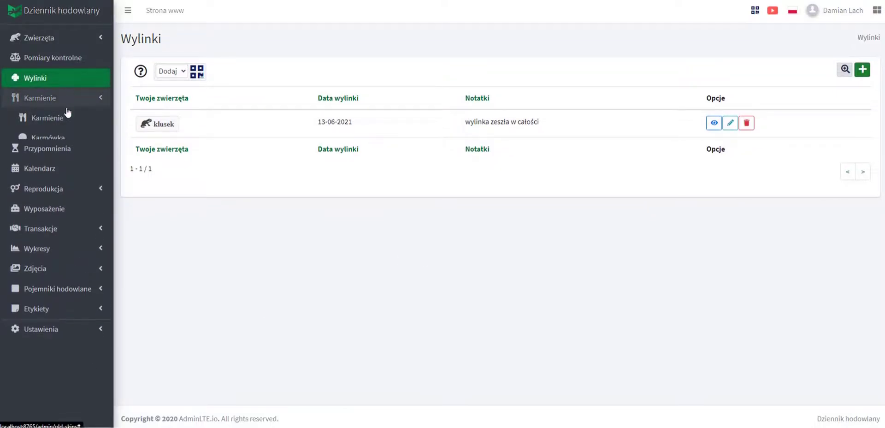
left_click(64, 121)
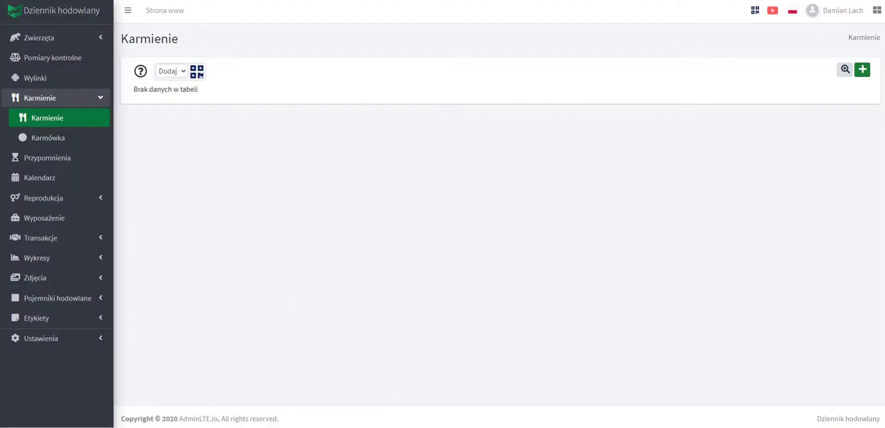
left_click(862, 70)
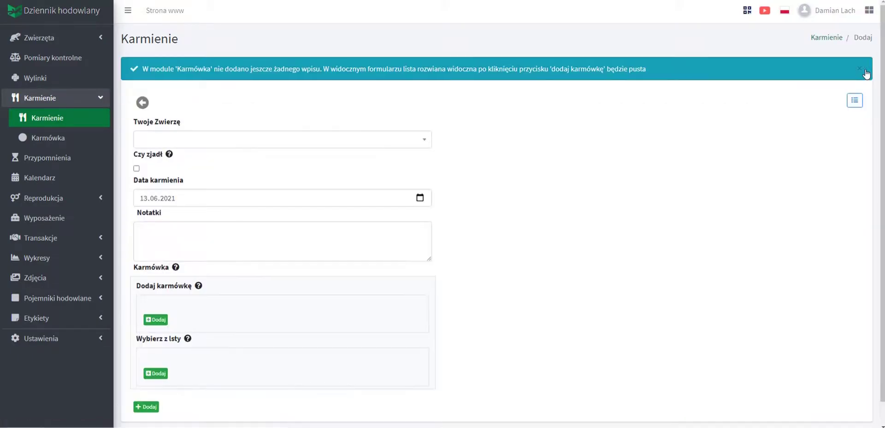
left_click(196, 141)
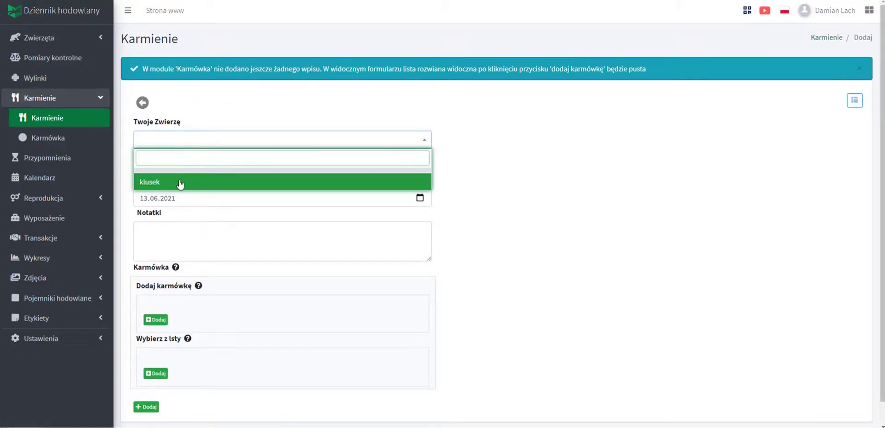
left_click(180, 183)
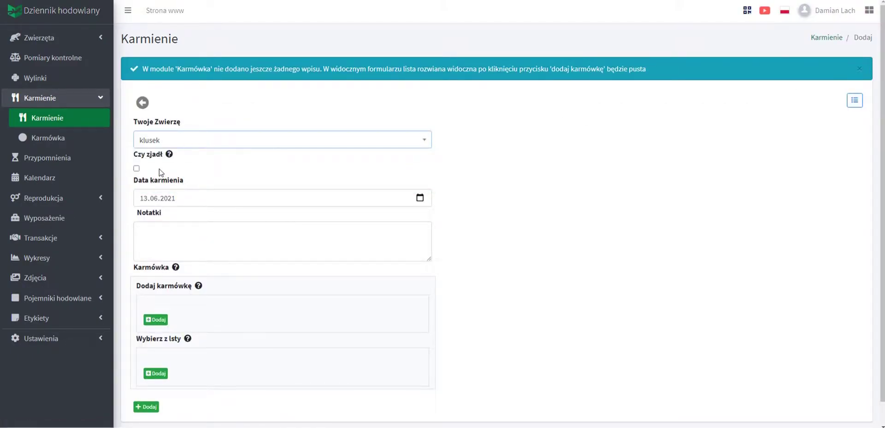
left_click(136, 168)
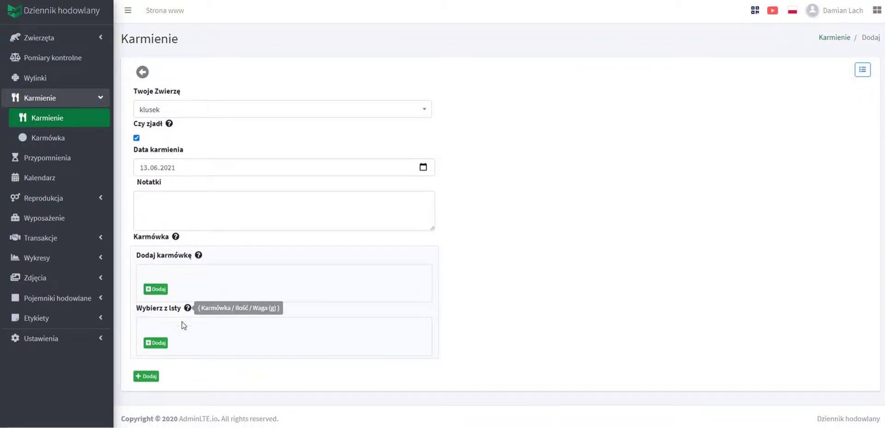
Add a food row with szczur as the food, discarding an empty extra row.
left_click(157, 343)
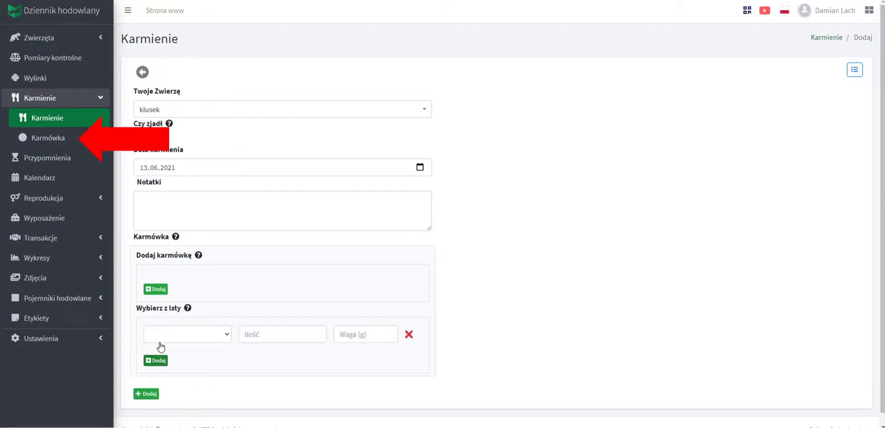
left_click(187, 337)
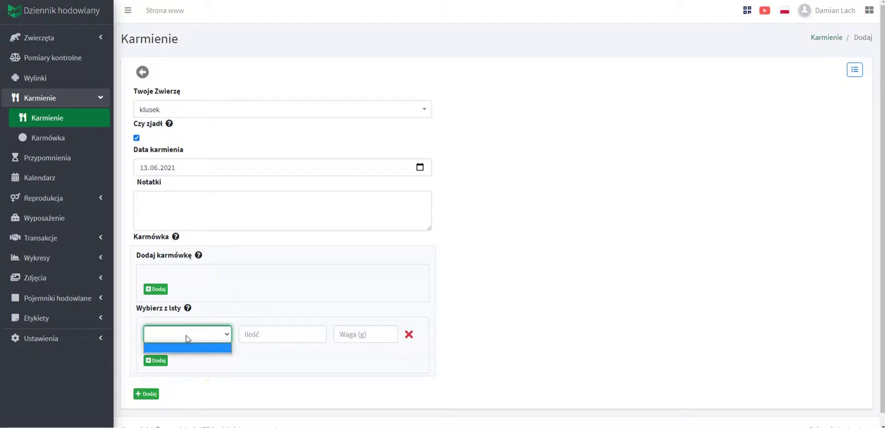
left_click(408, 335)
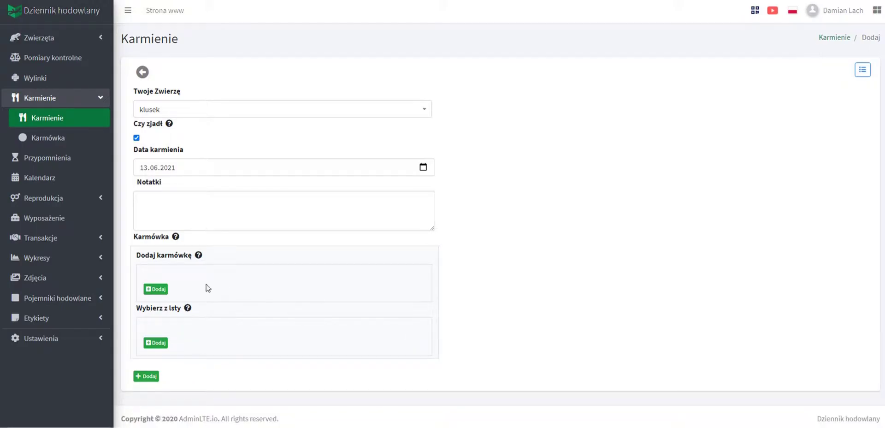
left_click(160, 290)
left_click(177, 279)
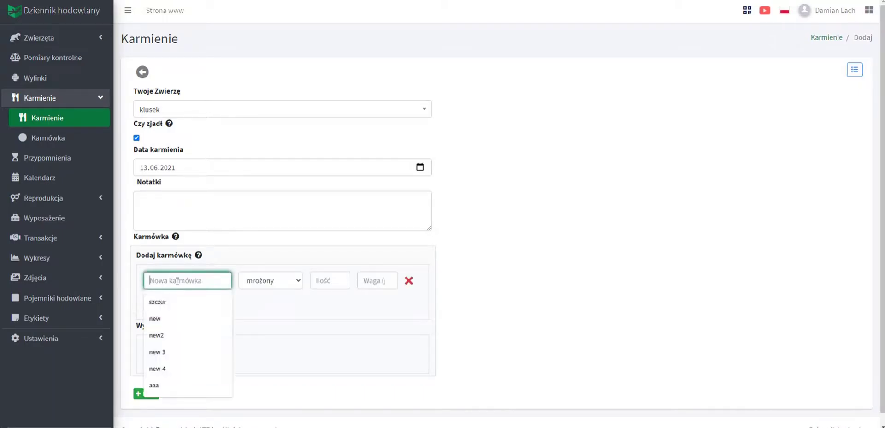
left_click(180, 300)
Set the food to żywy, quantity 2, weight 100 g, and save the feeding entry.
left_click(272, 286)
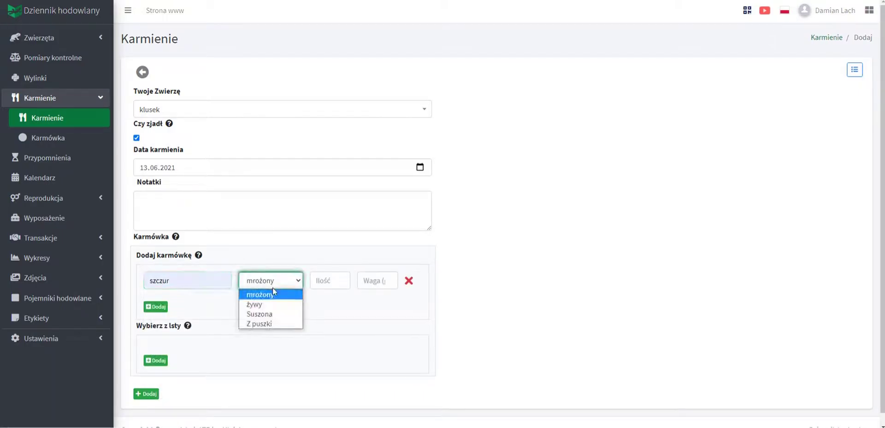
left_click(269, 305)
left_click(329, 280)
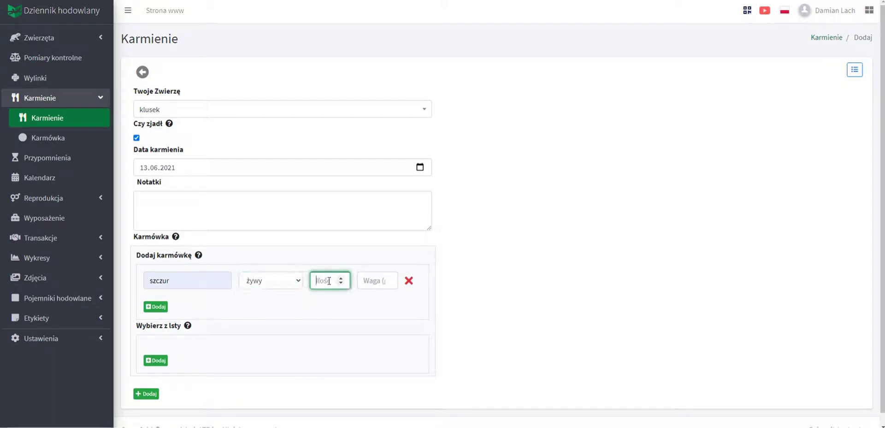
type("2")
left_click(368, 282)
type("100")
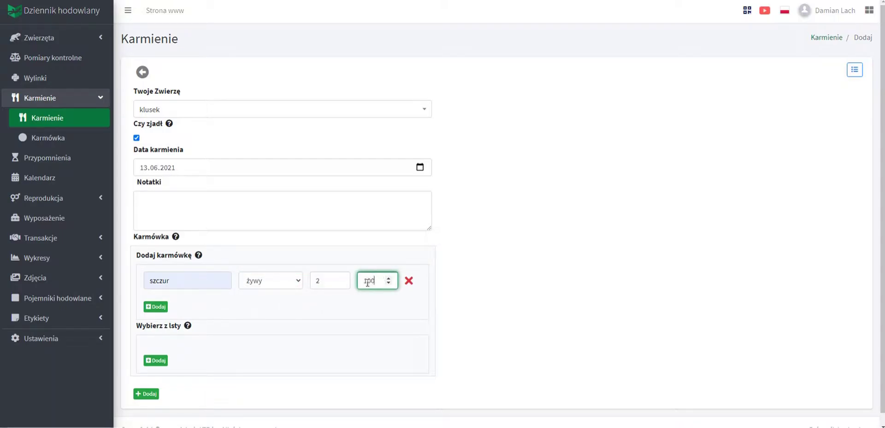
left_click(148, 395)
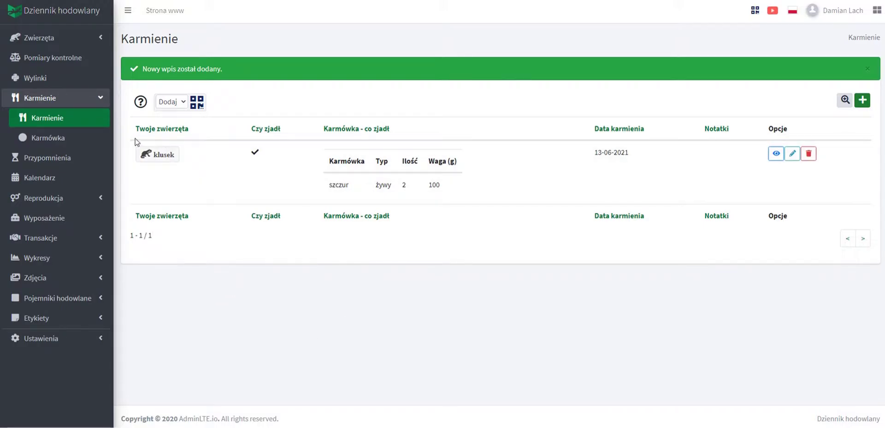
left_click(65, 141)
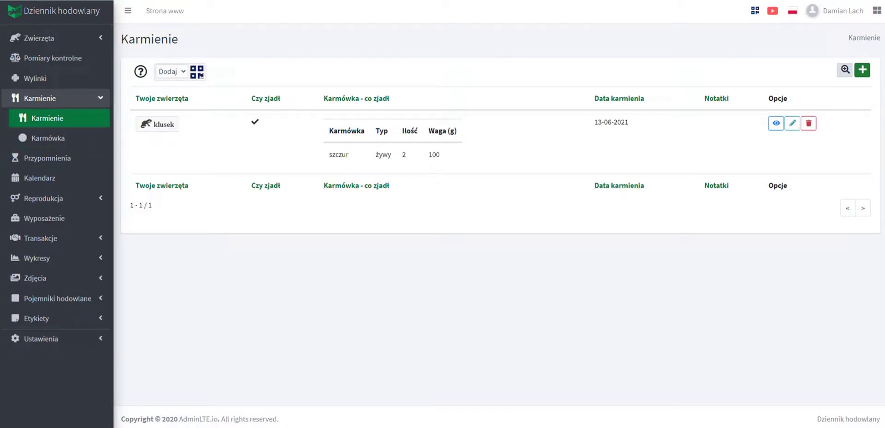
left_click(60, 162)
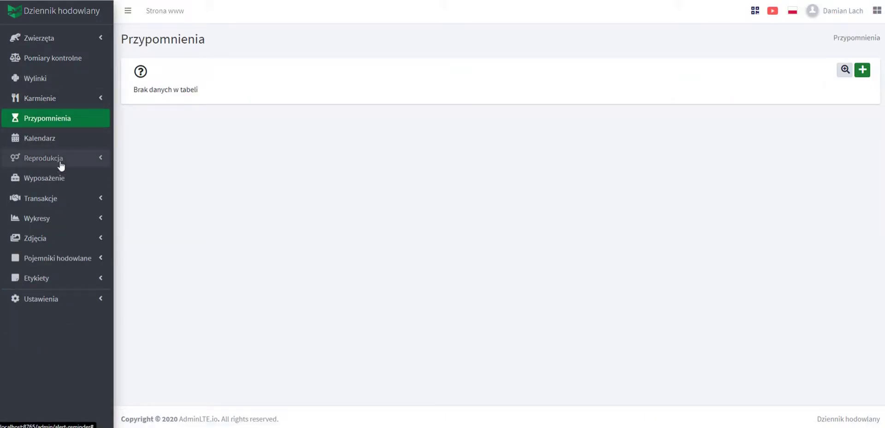
Start a reminder titled Karmienie węży with alert date 12.06.2021.
left_click(861, 73)
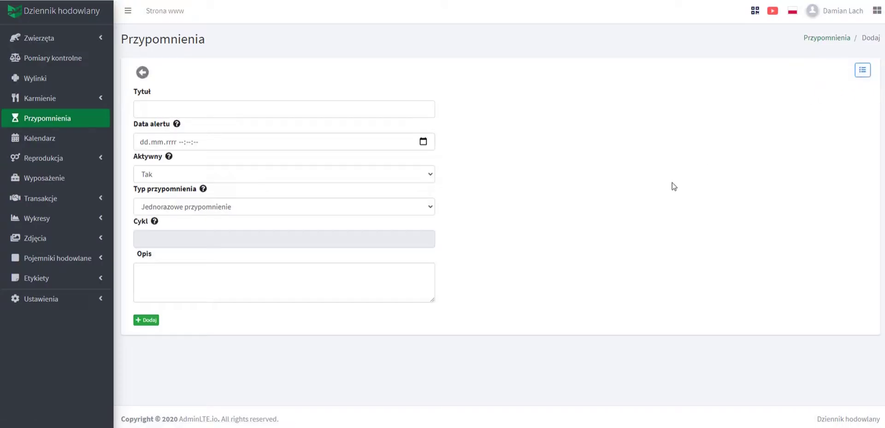
left_click(217, 109)
type("Karmienie węży")
left_click(203, 133)
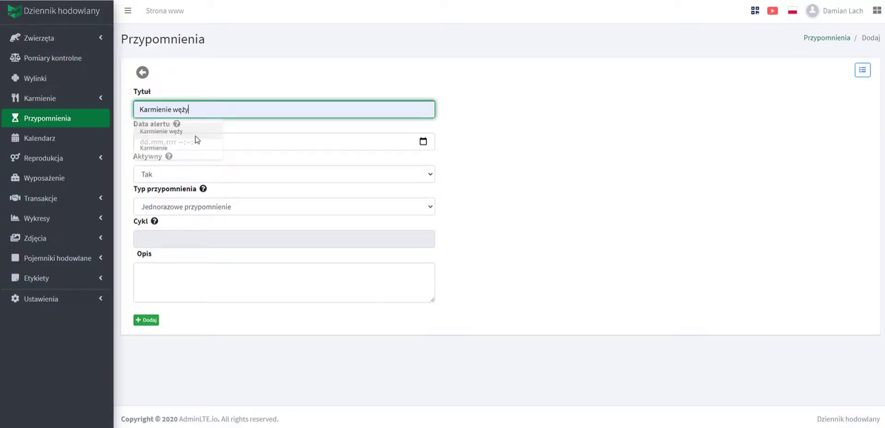
left_click(423, 142)
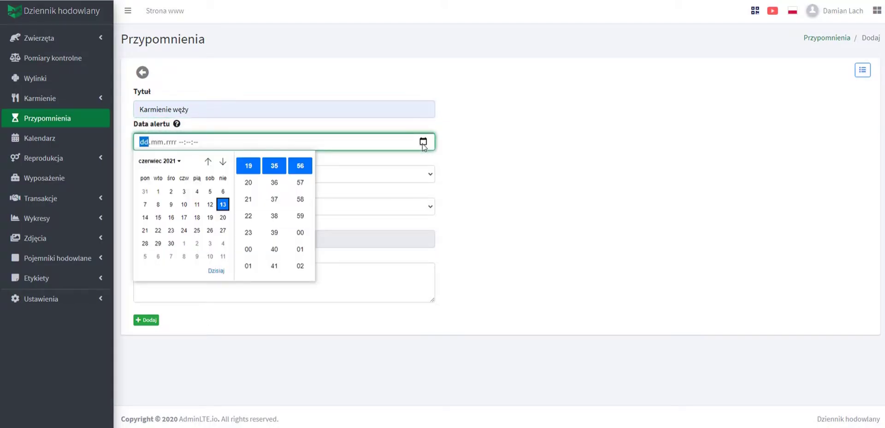
left_click(210, 205)
left_click(515, 237)
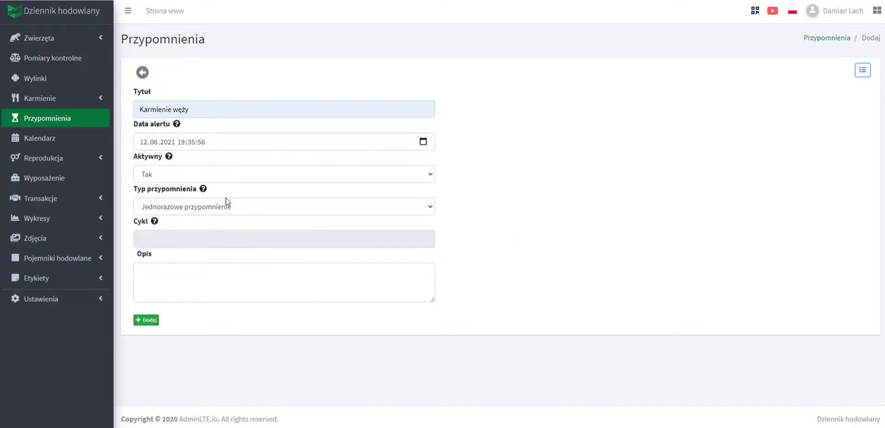
Keep it Jednorazowe, paste the note 'pamiętaj o karmieniu pytonów.' and save.
left_click(225, 206)
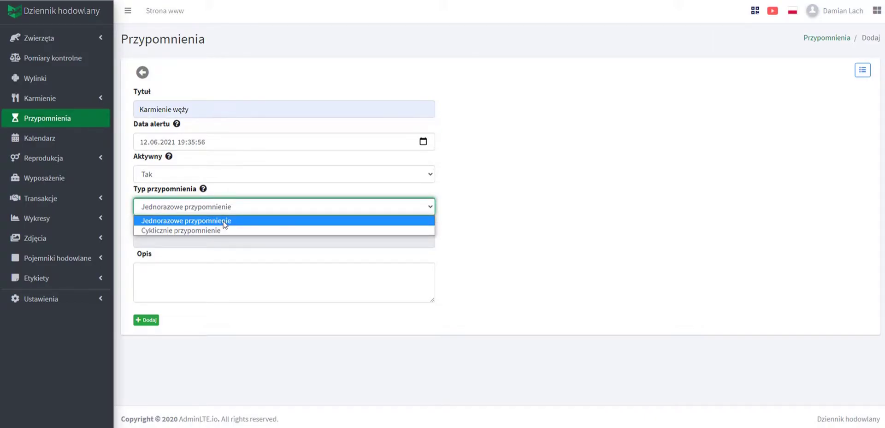
left_click(225, 221)
mouse_move(204, 189)
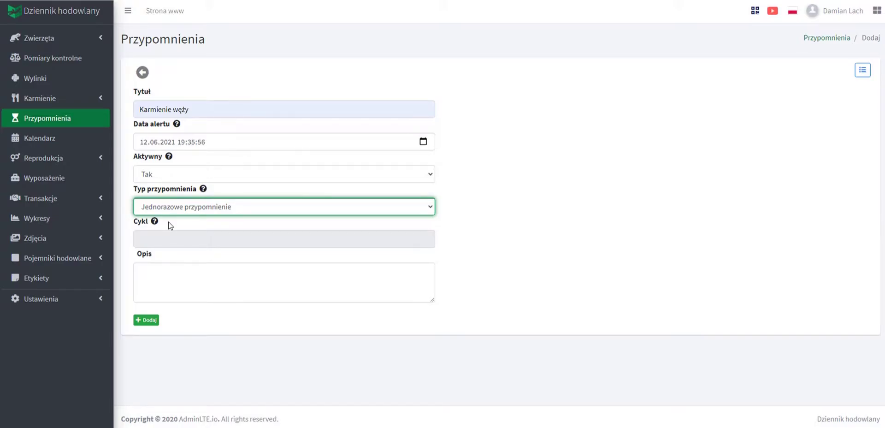
left_click(162, 276)
type("pamiętaj o karmieniu pytonów.")
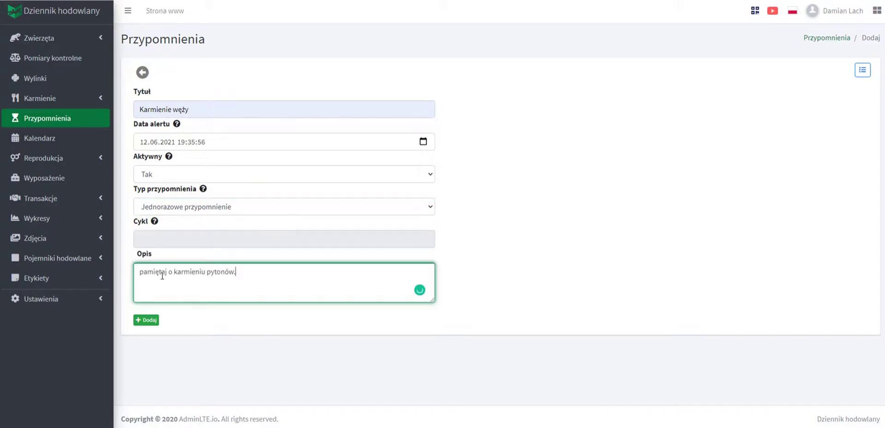
left_click(150, 321)
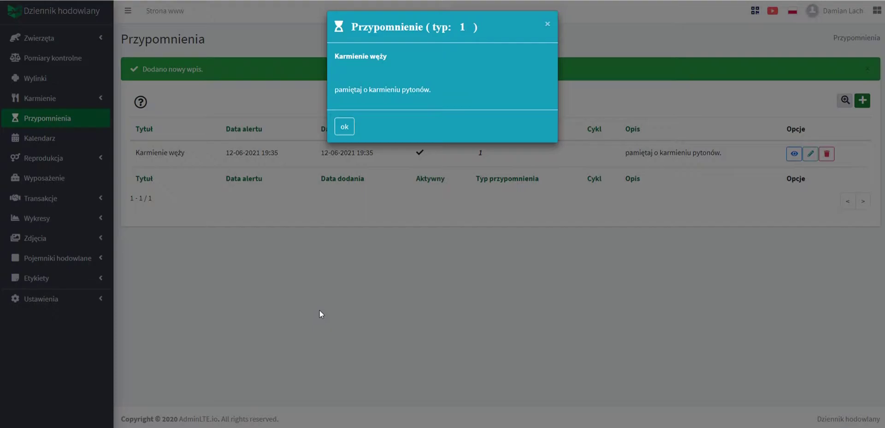
Dismiss the Karmienie węży alert with ok and open a blank reminder form.
mouse_move(462, 28)
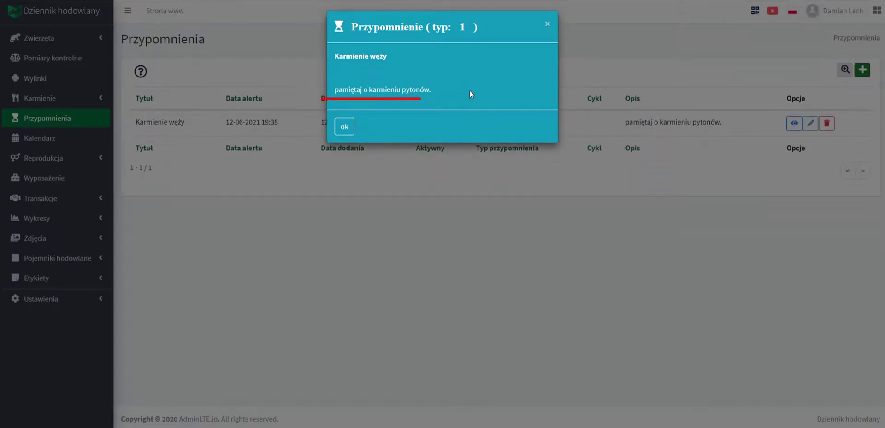
left_click(349, 127)
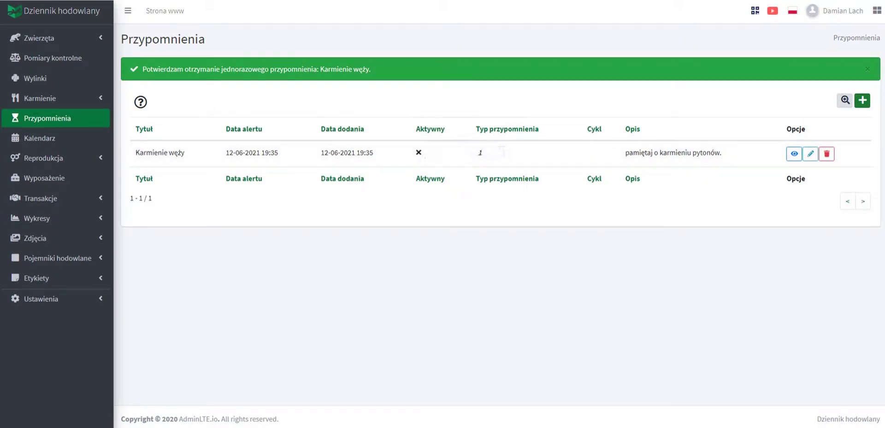
left_click(863, 100)
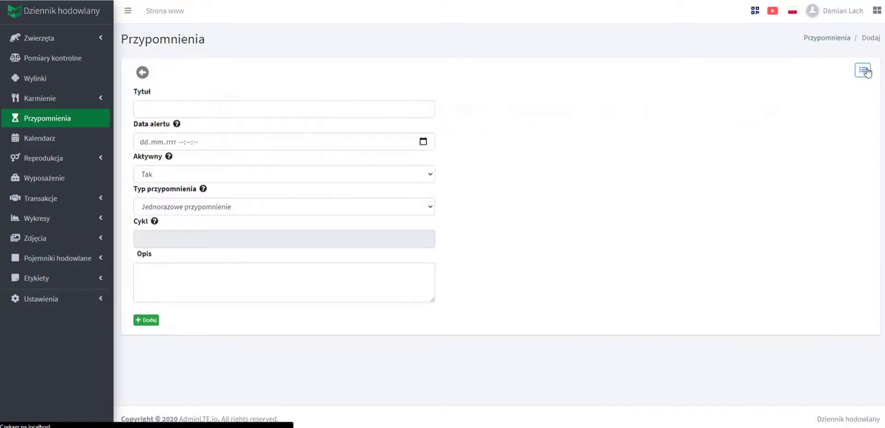
Title the new reminder Karmienie węży with alert date 12.06.2021.
left_click(313, 115)
type("K")
left_click(184, 131)
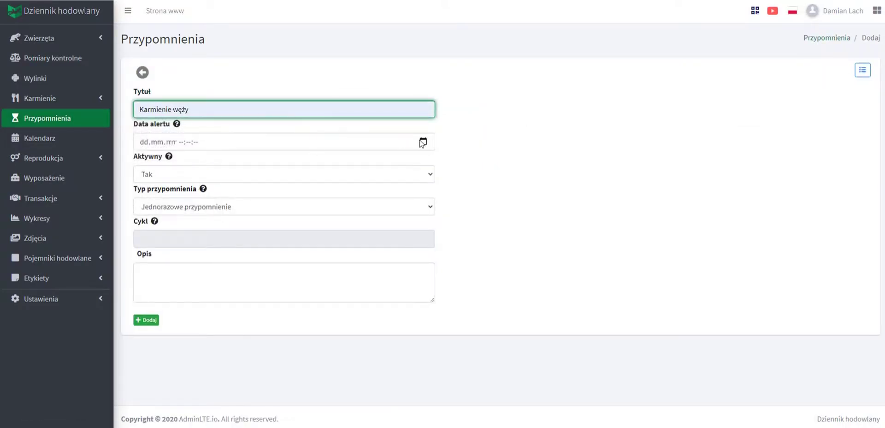
left_click(423, 141)
left_click(210, 204)
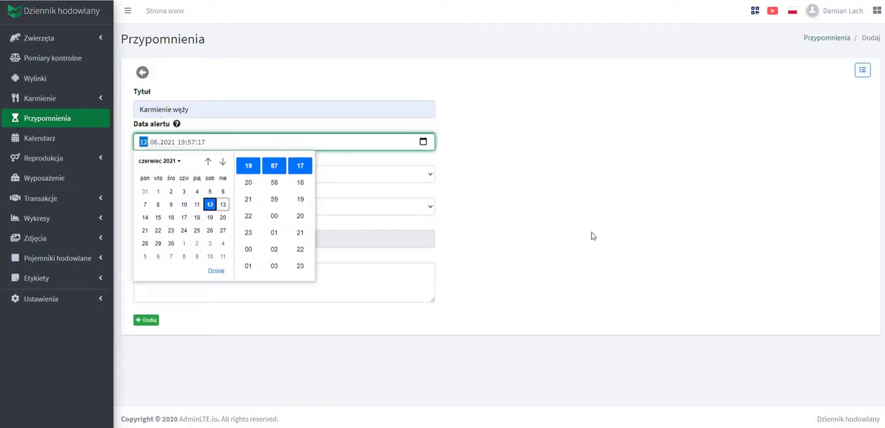
left_click(599, 230)
Make it recurring every 7 days, paste the weekly python-feeding note, and save.
left_click(206, 206)
left_click(187, 228)
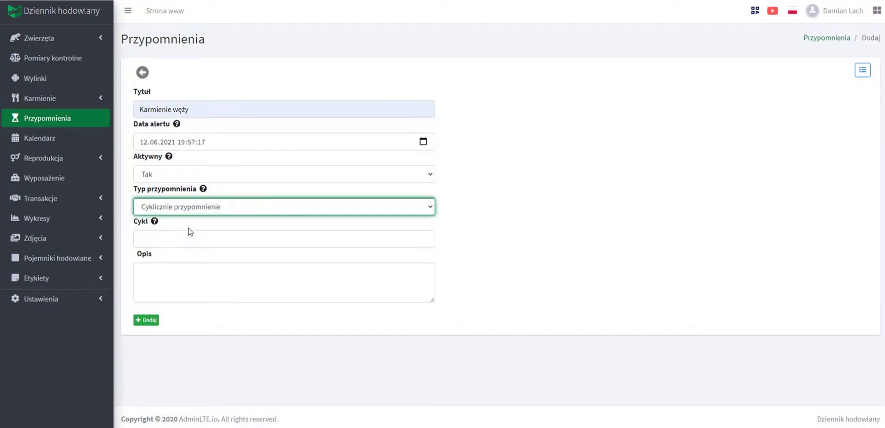
left_click(179, 236)
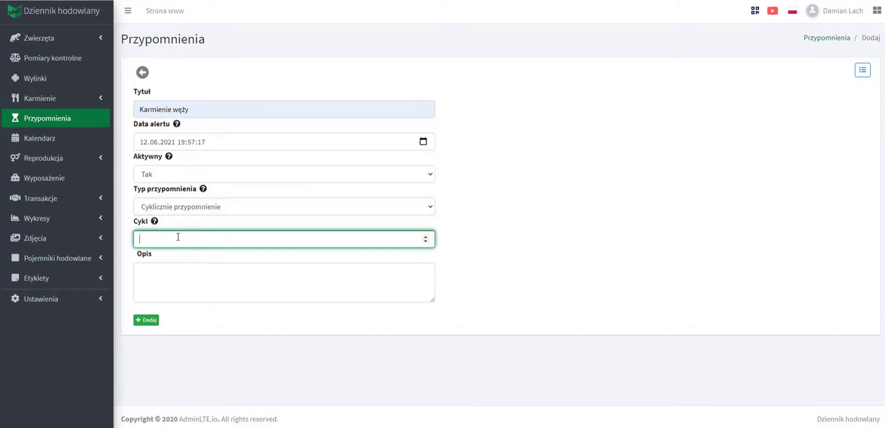
type("7")
left_click(177, 267)
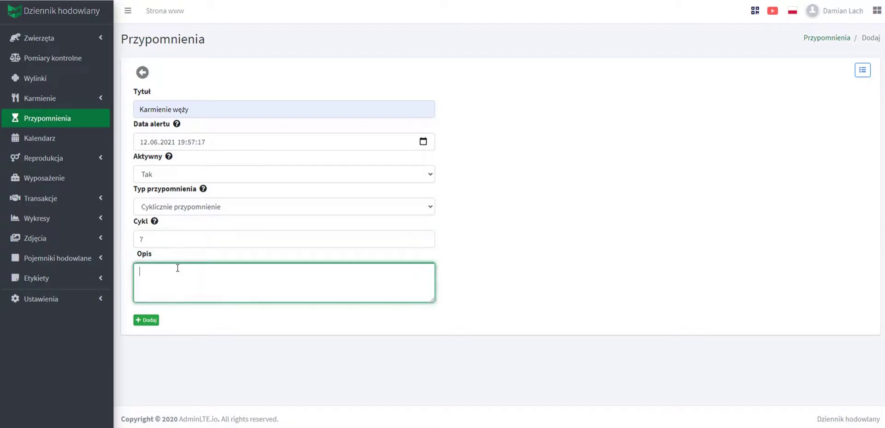
type("co tydzień pamiętaj o karmieniu pytonów.")
left_click(148, 320)
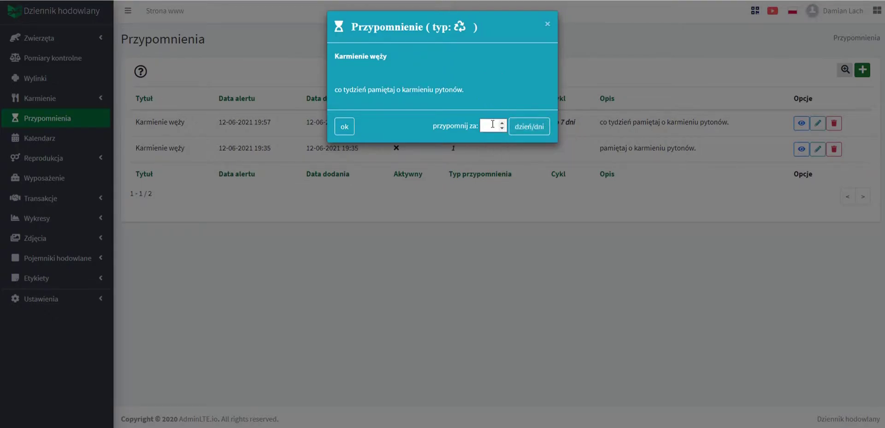
Acknowledge the recurring reminder alert, then read and close the module description.
left_click(347, 130)
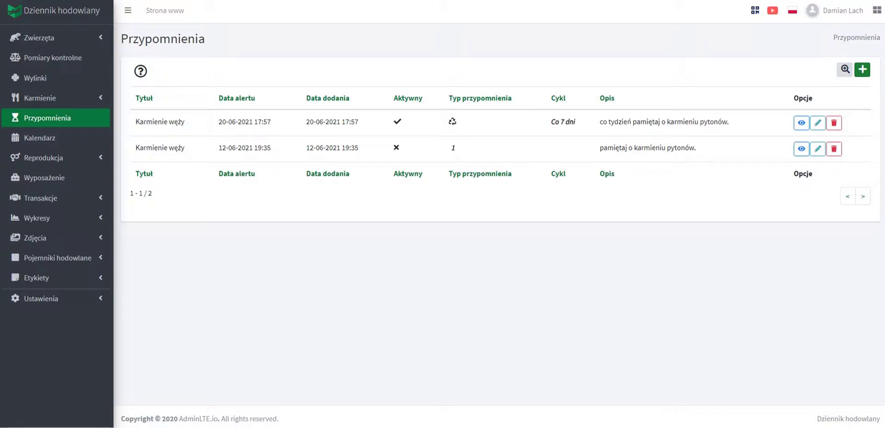
left_click(141, 73)
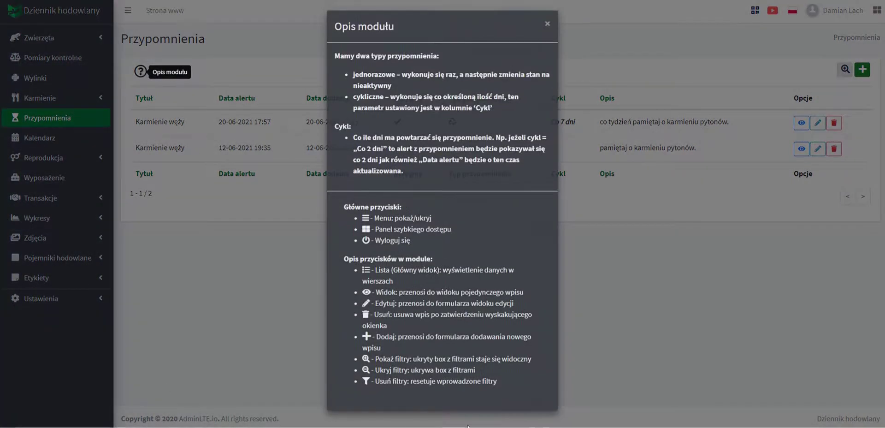
left_click(624, 376)
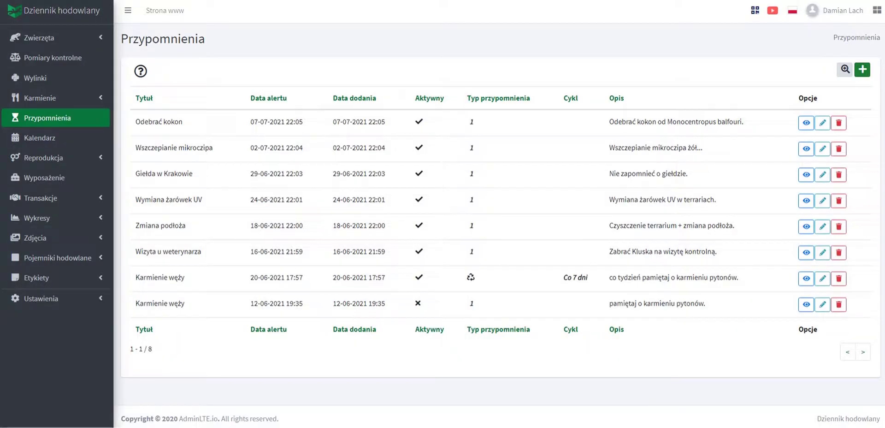
Find Giełda w Krakowie on the 29th in the reminders calendar and open its details.
left_click(49, 141)
scroll(69, 374, "down", 6)
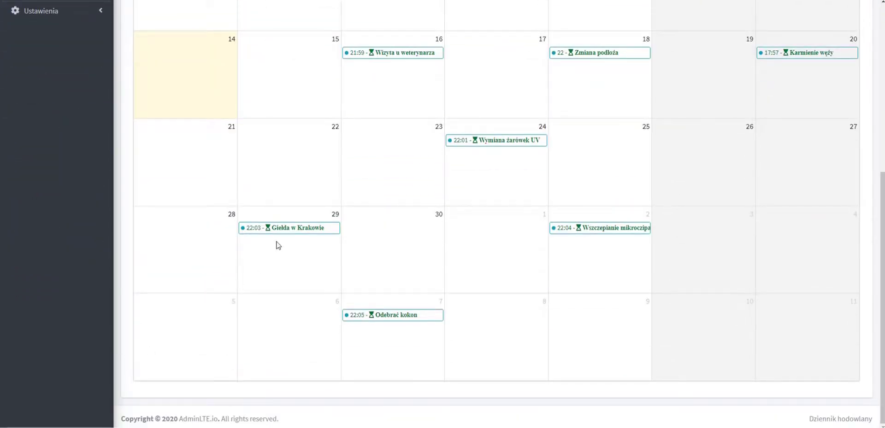
mouse_move(289, 229)
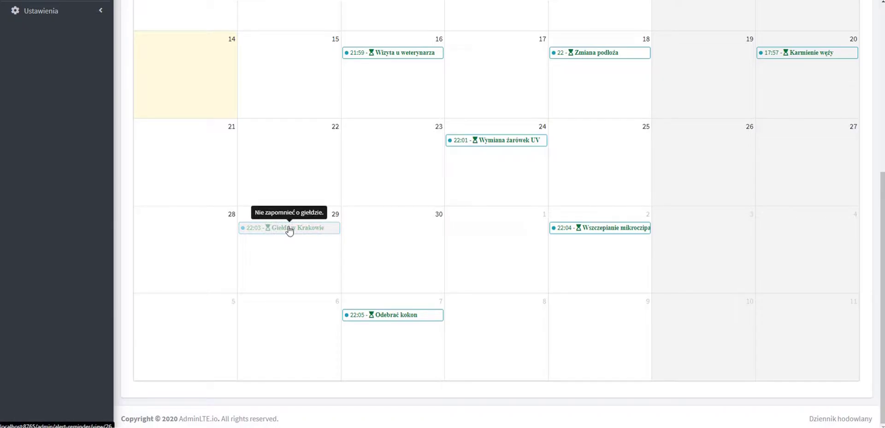
left_click(289, 229)
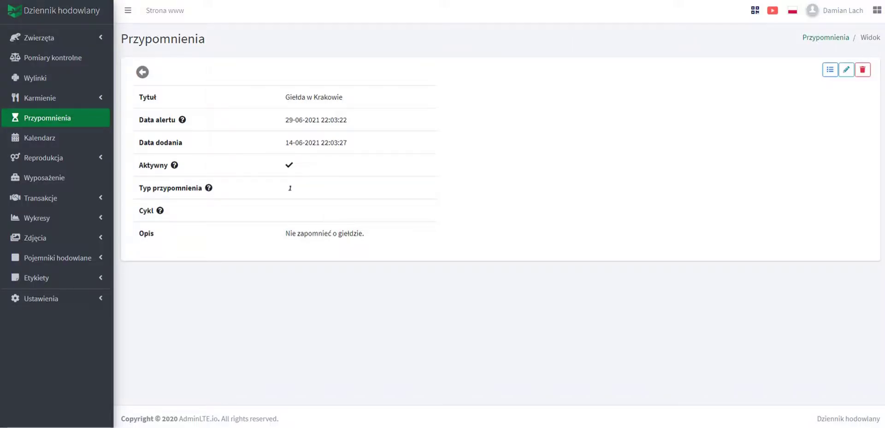
left_click(59, 202)
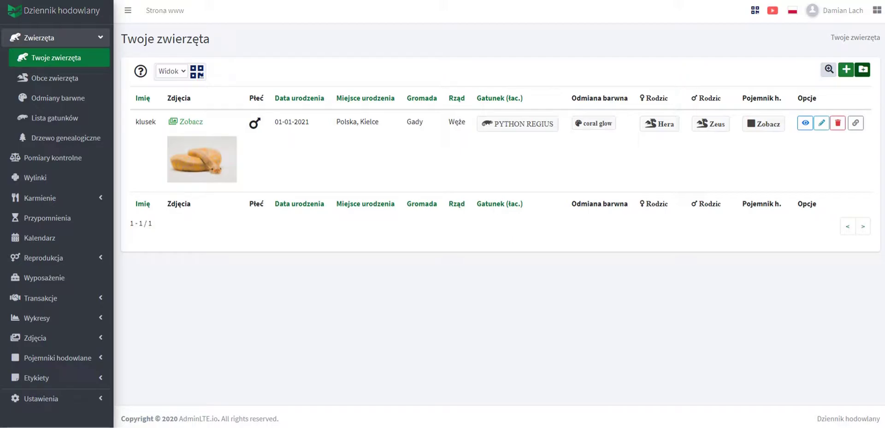
left_click(187, 121)
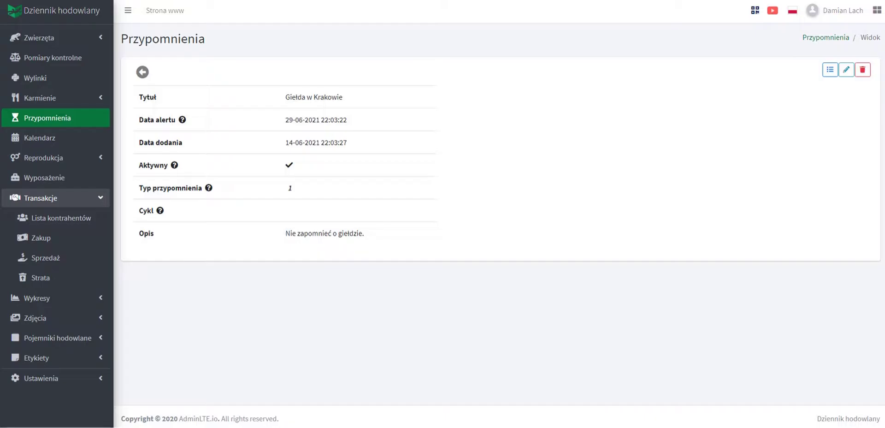
left_click(75, 218)
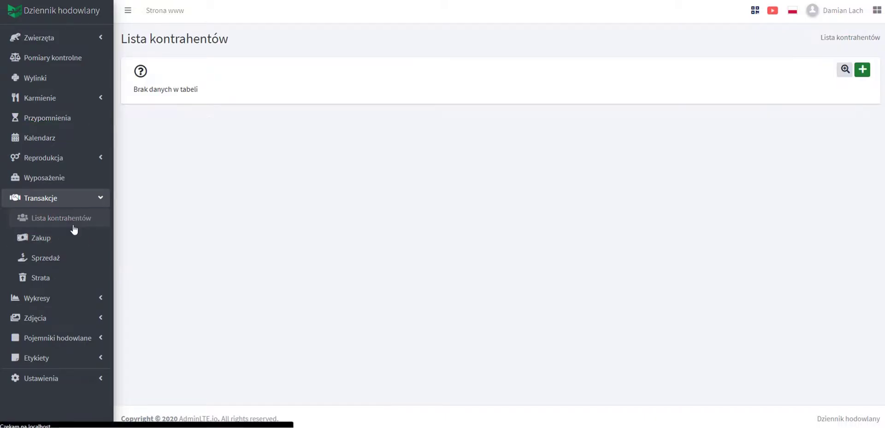
left_click(857, 79)
left_click(178, 181)
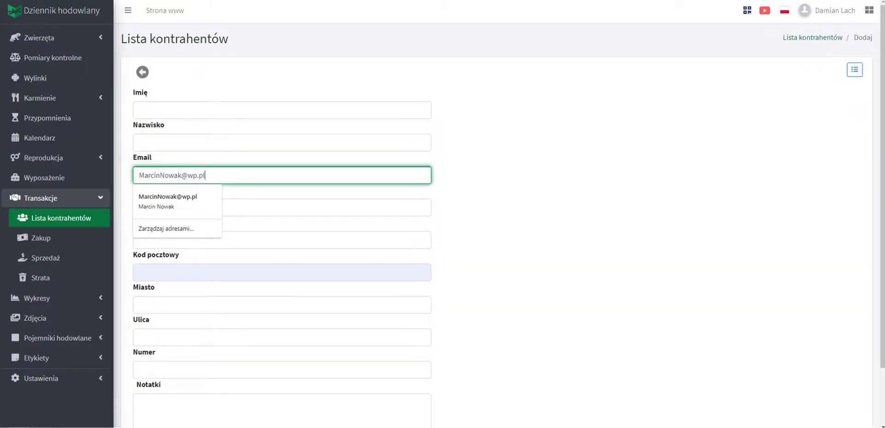
key("Down")
key("Return")
scroll(483, 212, "down", 2)
left_click(148, 383)
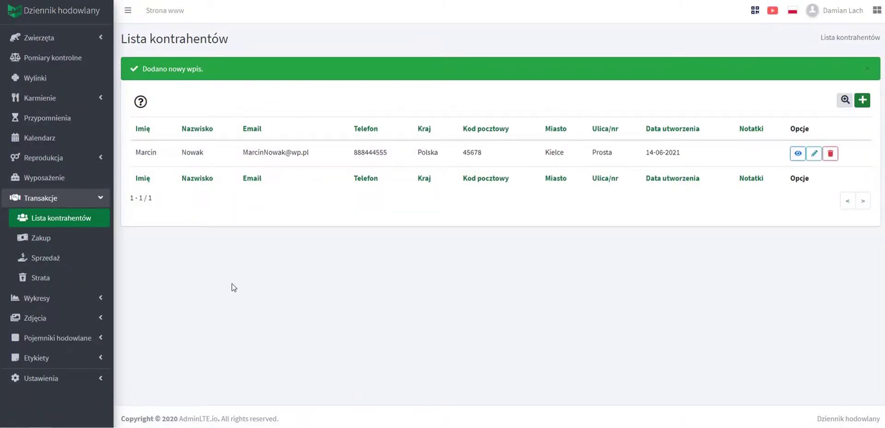
Begin a Zakup entry under Twoje zwierzęta from the saved contractor, unit sztuka.
left_click(53, 240)
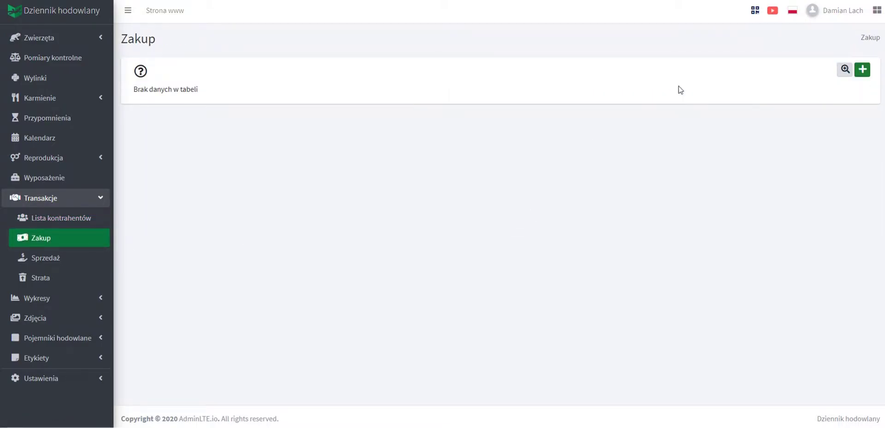
left_click(862, 69)
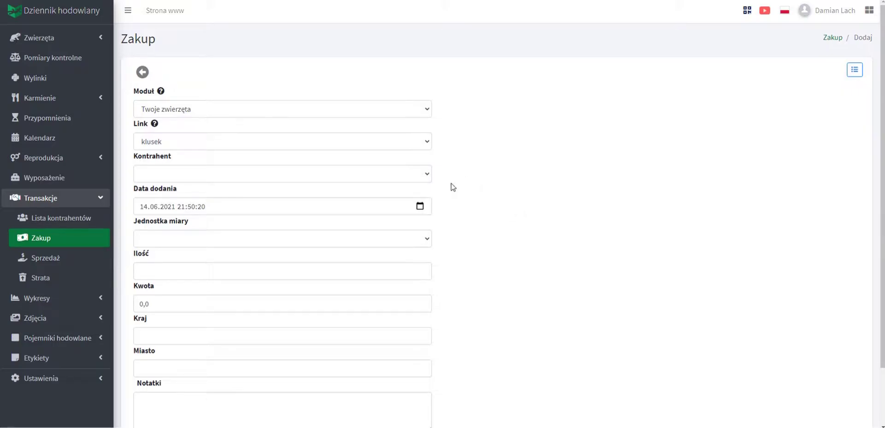
left_click(219, 113)
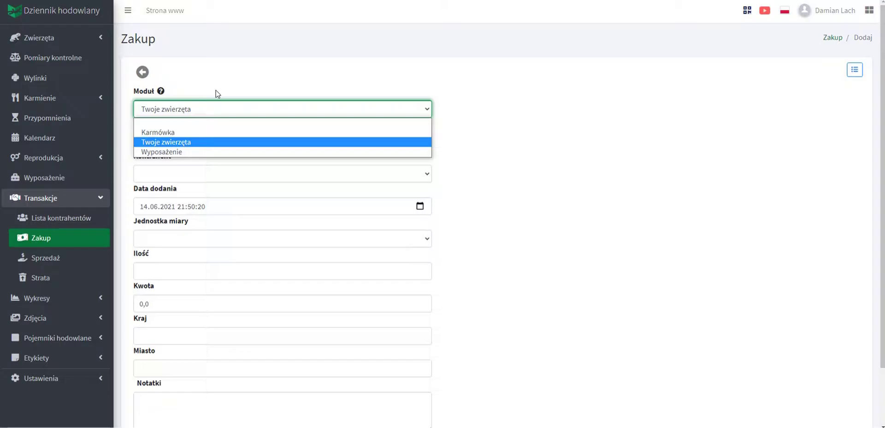
left_click(218, 94)
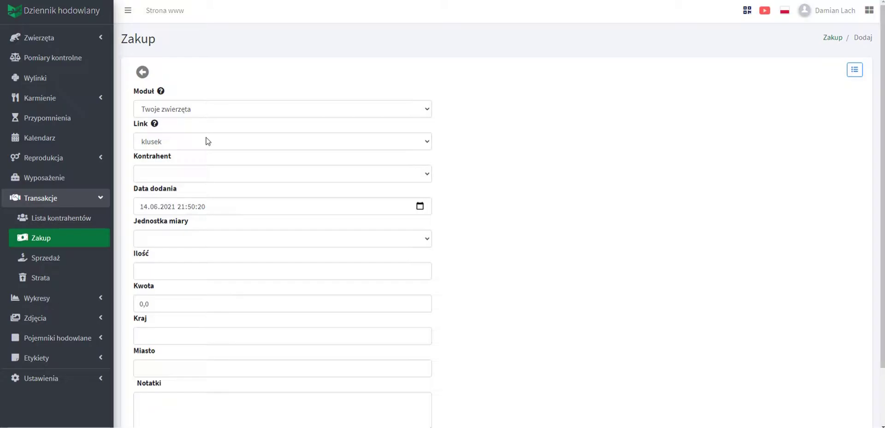
left_click(198, 174)
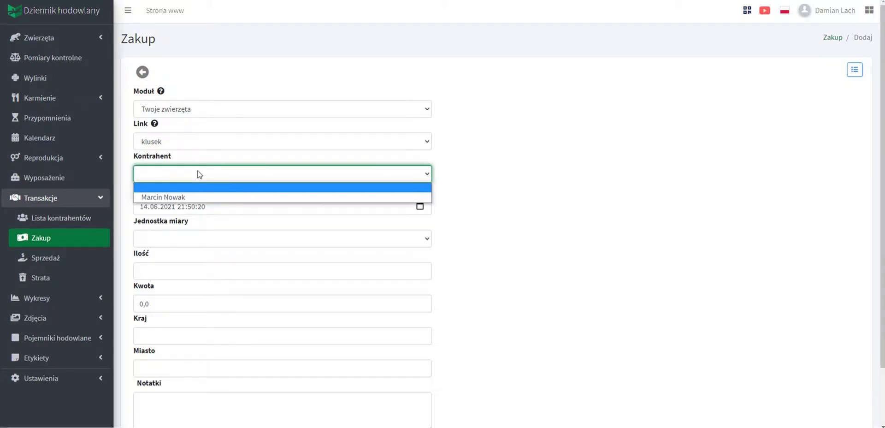
left_click(207, 199)
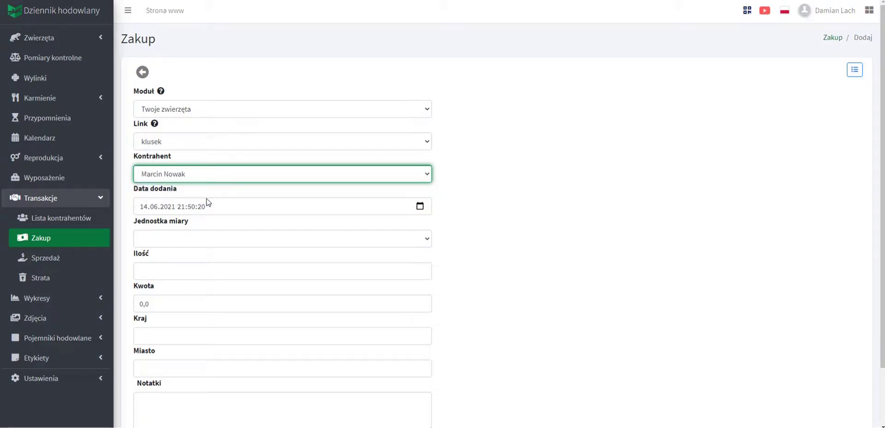
left_click(203, 239)
left_click(188, 292)
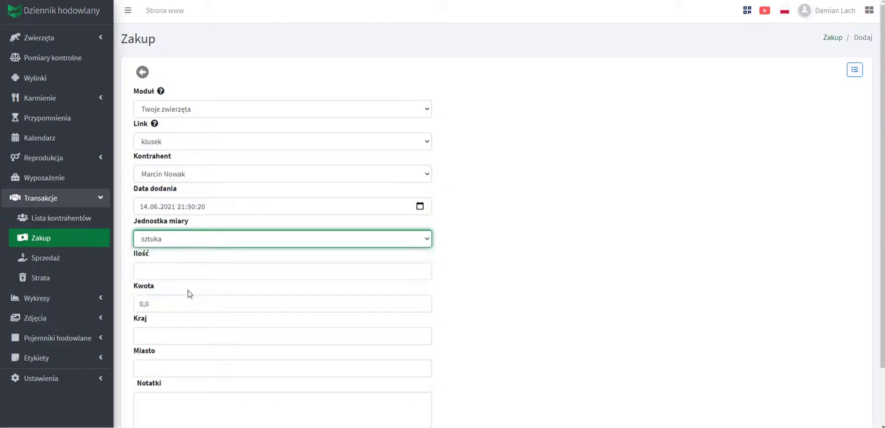
Enter quantity 1, amount 2000, country Polska and city Wrocław.
left_click(175, 272)
left_click(422, 269)
left_click(137, 308)
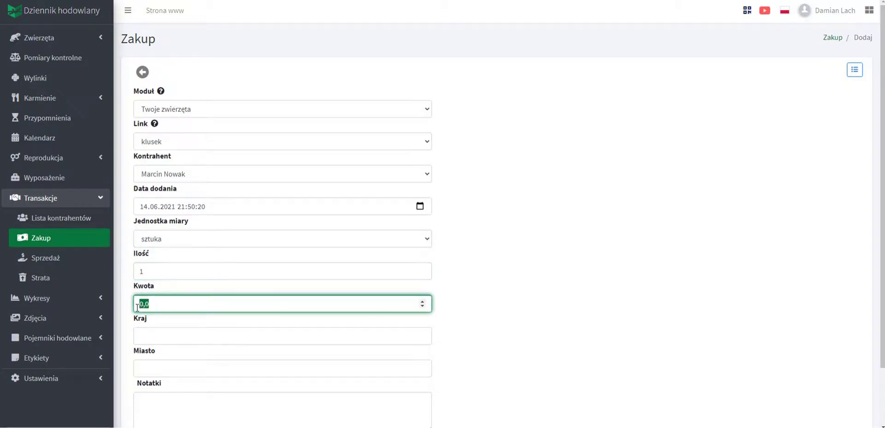
type("2000")
left_click(143, 335)
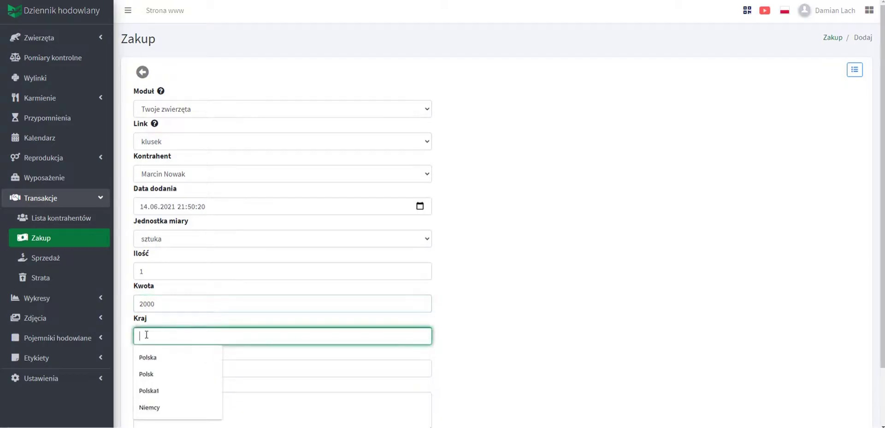
left_click(164, 358)
left_click(148, 364)
type("w")
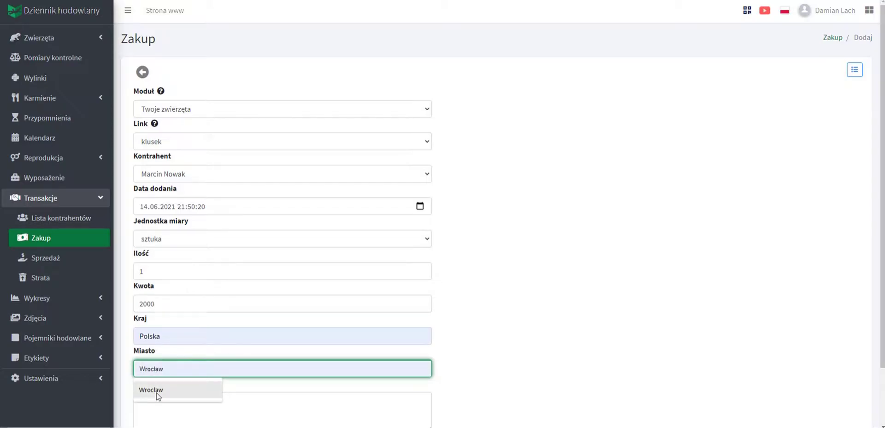
left_click(156, 390)
scroll(162, 389, "down", 2)
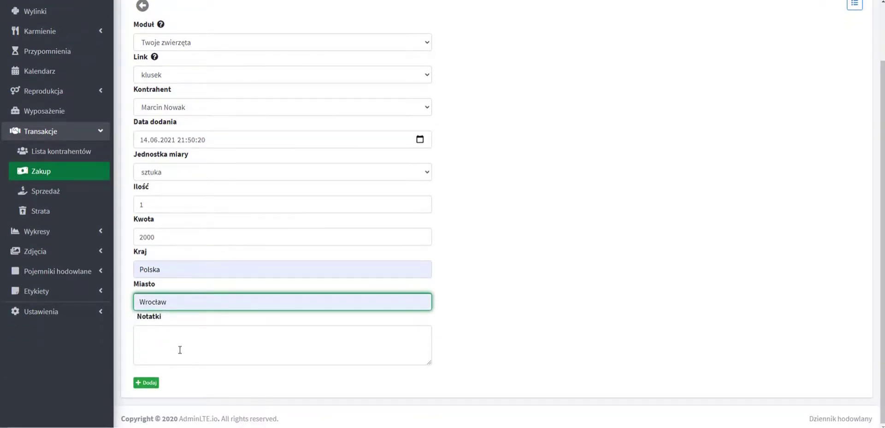
Submit the klusek purchase of 1 sztuka for 2000.00 zł.
left_click(149, 385)
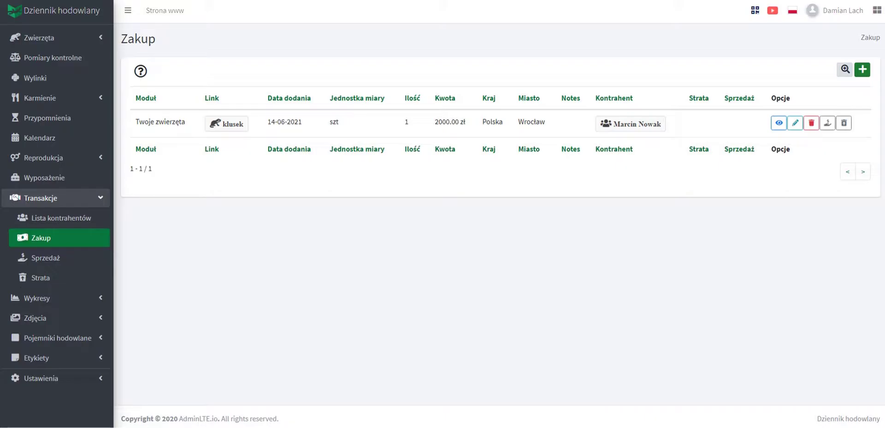
Record a sale entry for the purchased klusek (1 szt, 0.00 zł).
left_click(826, 124)
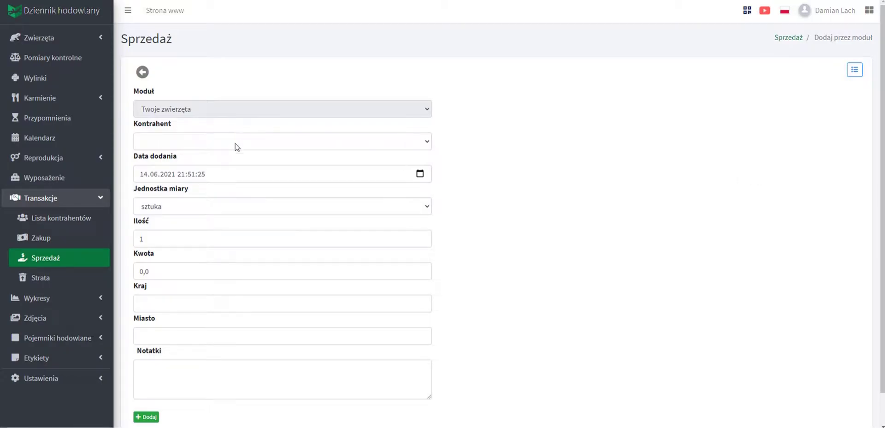
scroll(211, 284, "down", 1)
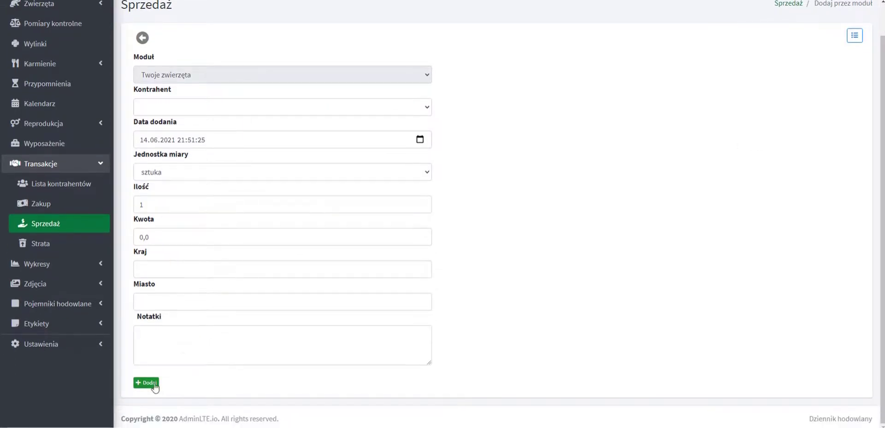
left_click(147, 382)
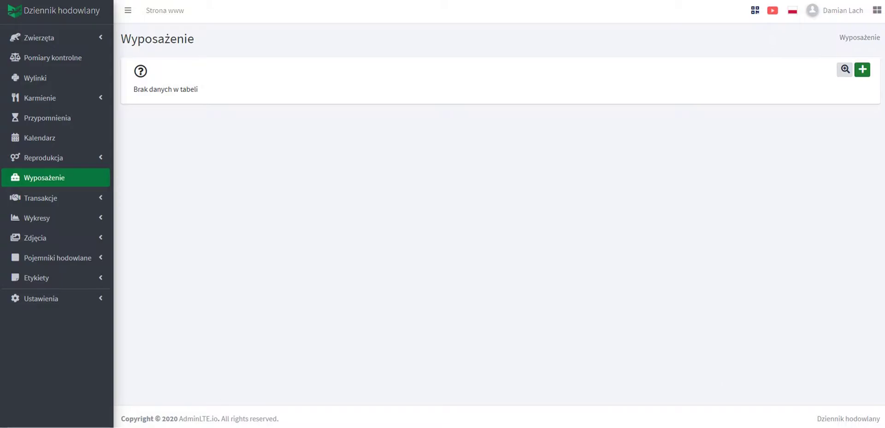
Add equipment 'terrarium nr 1' with a pasted note on unit, quantity and price.
left_click(863, 70)
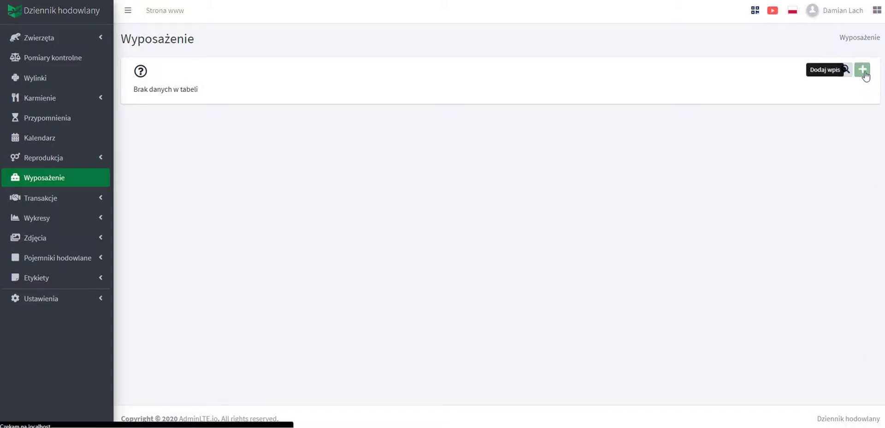
left_click(180, 117)
left_click(173, 135)
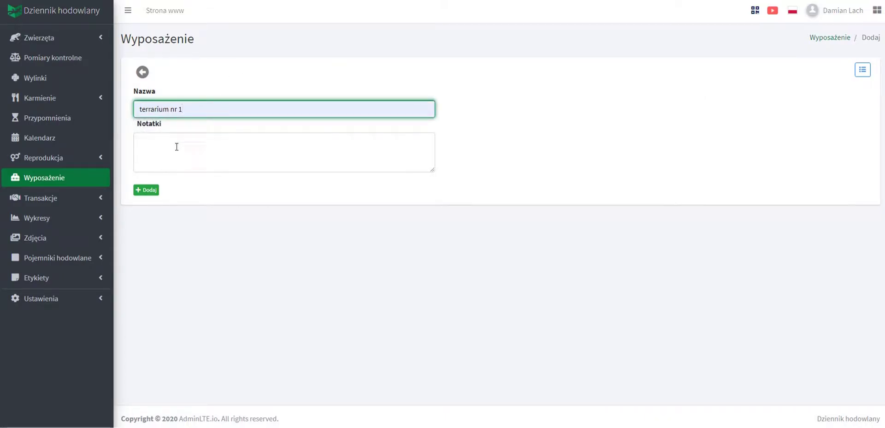
left_click(177, 148)
type("Jednostka miary sztuka, ilość jeden, kwota 200zł")
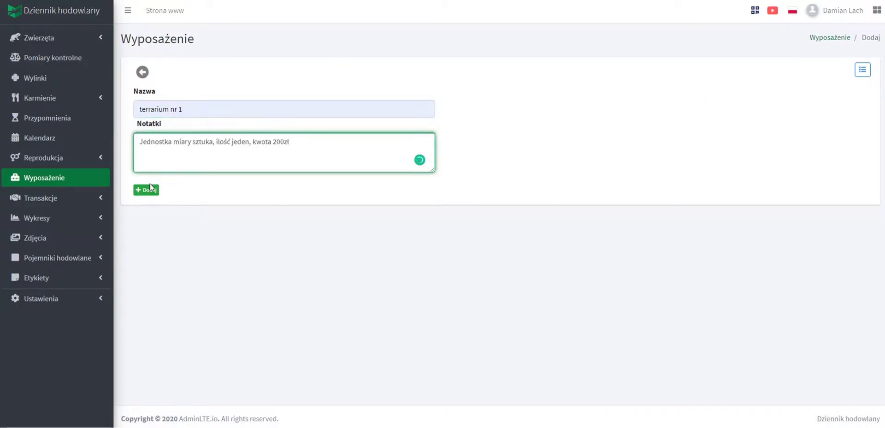
left_click(146, 194)
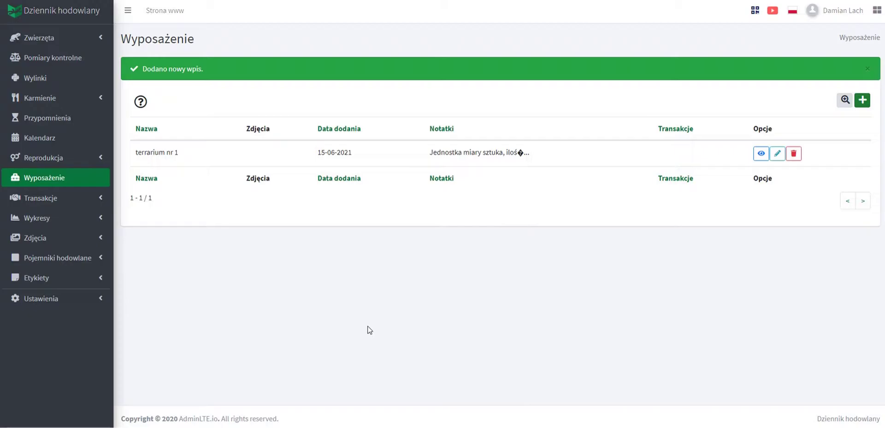
Go to the Zdjęcia photo list from the sidebar.
left_click(72, 238)
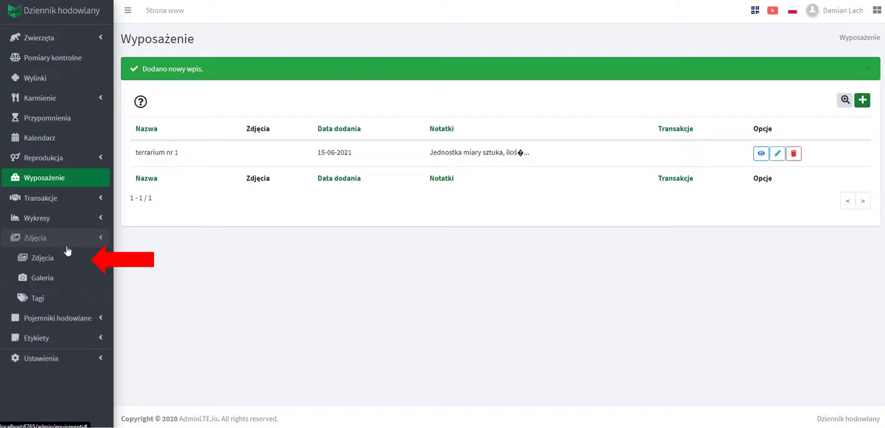
left_click(85, 239)
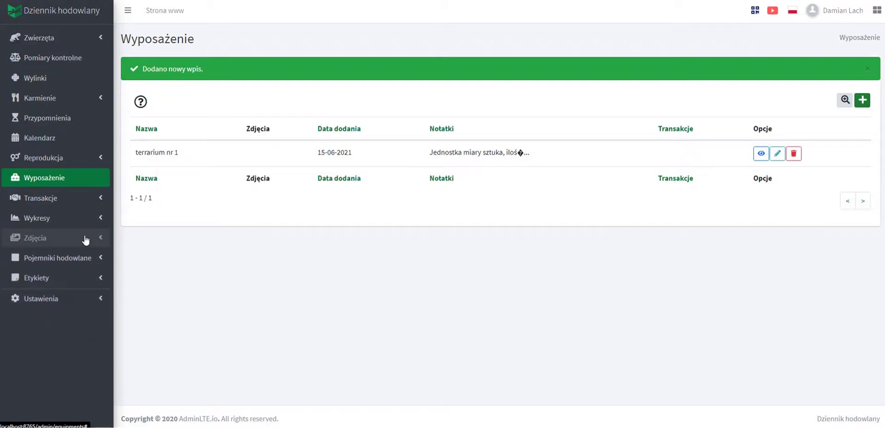
left_click(84, 207)
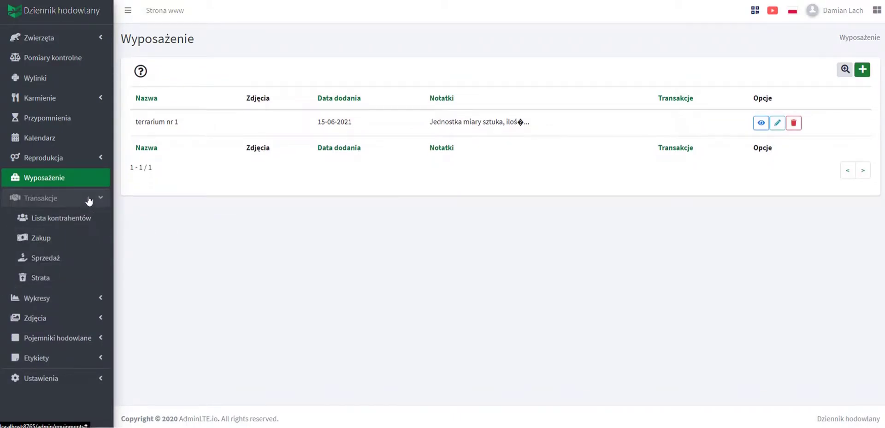
left_click(89, 200)
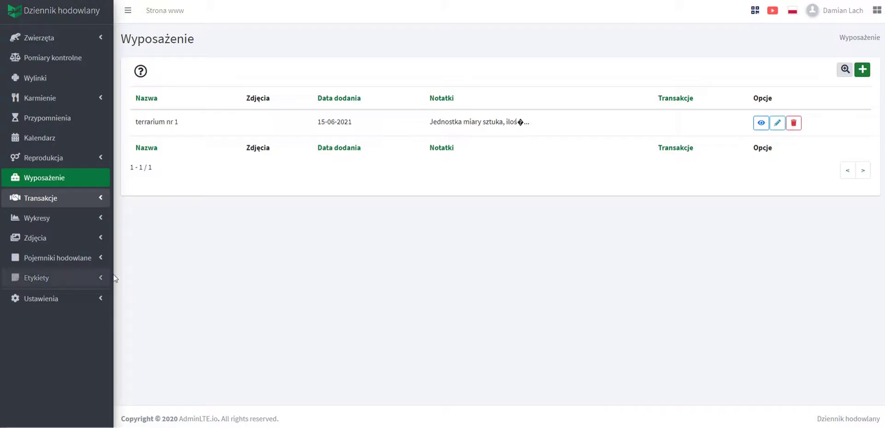
left_click(64, 238)
left_click(52, 264)
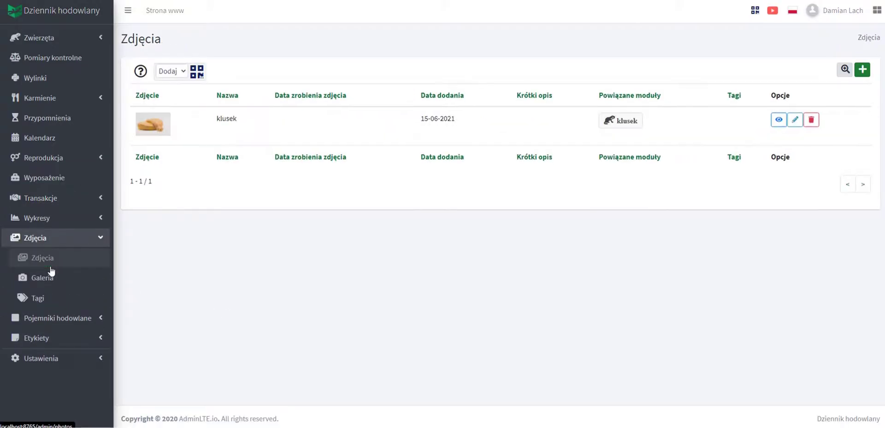
Create a photo entry named 'terrarium nr 1' with the image terrarium nr1.jpg attached.
left_click(862, 69)
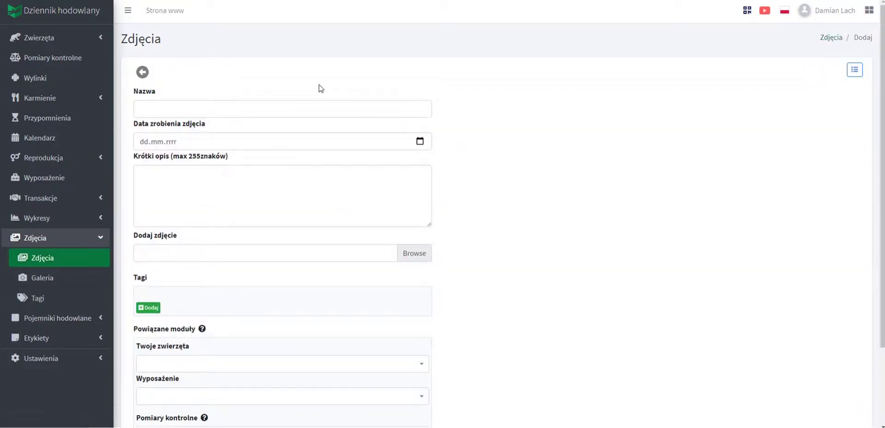
left_click(155, 110)
left_click(165, 130)
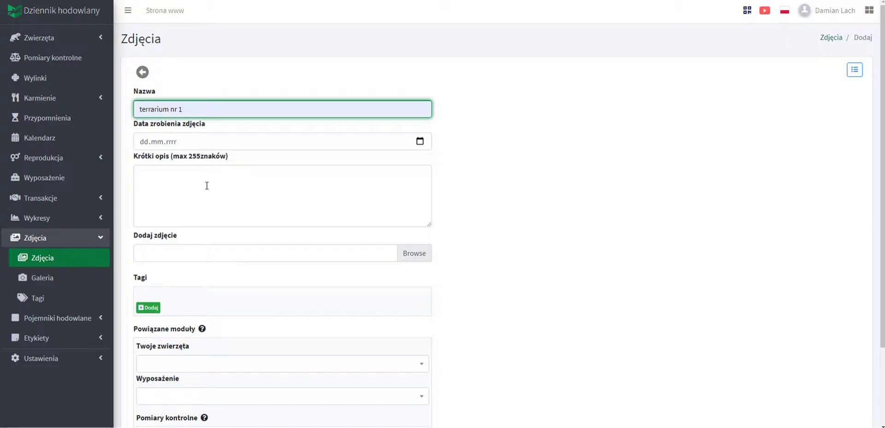
left_click(415, 253)
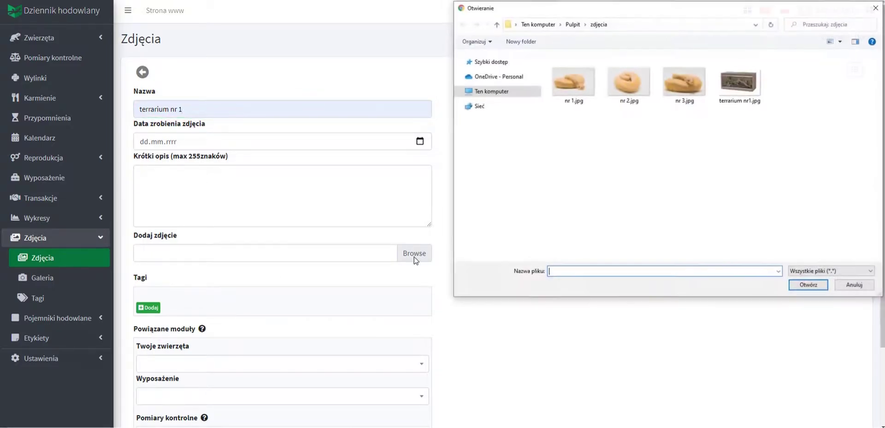
left_click(740, 83)
left_click(809, 285)
Link the photo to the terrarium nr 1 equipment and save it.
scroll(600, 212, "down", 2)
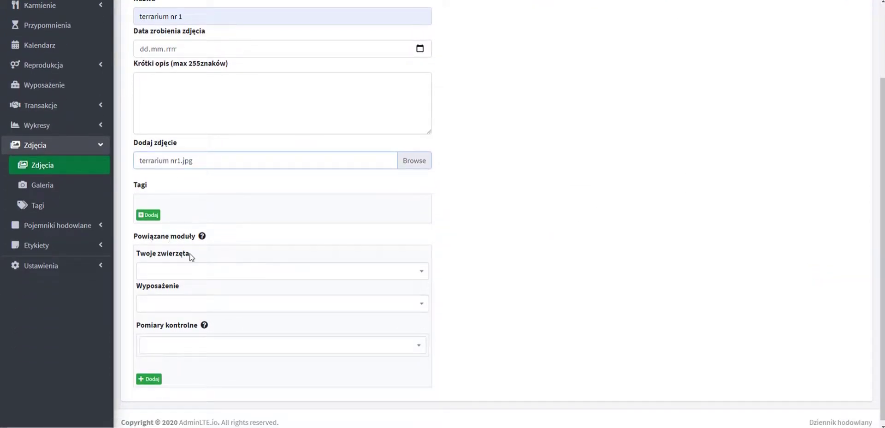
left_click(189, 305)
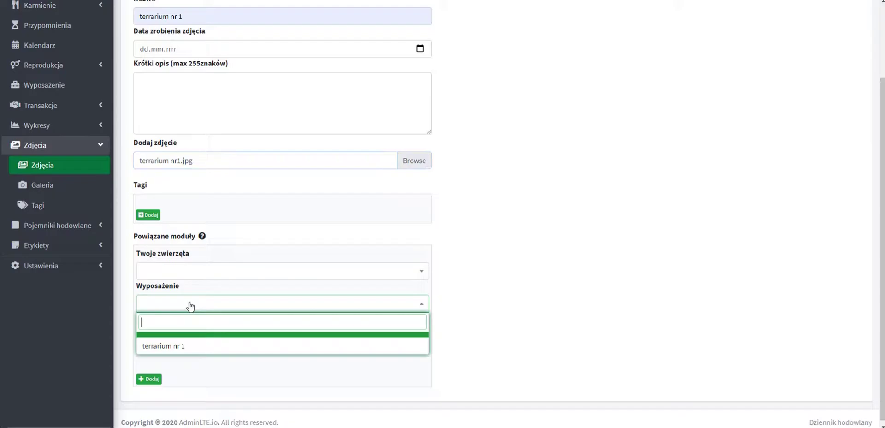
left_click(177, 344)
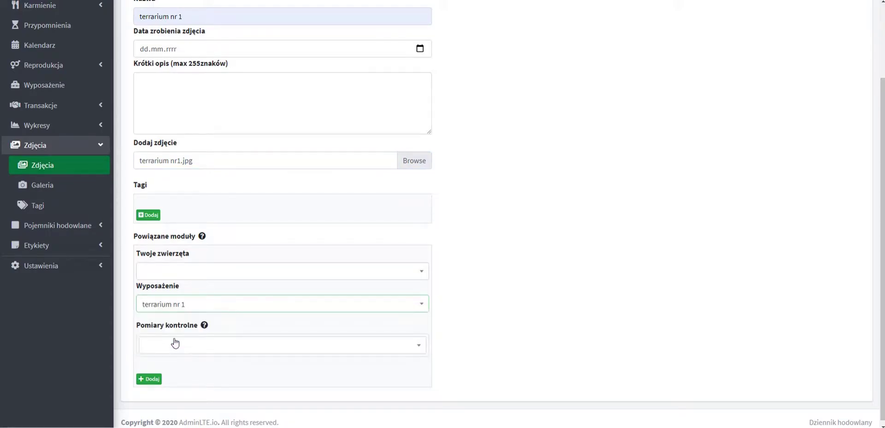
left_click(152, 380)
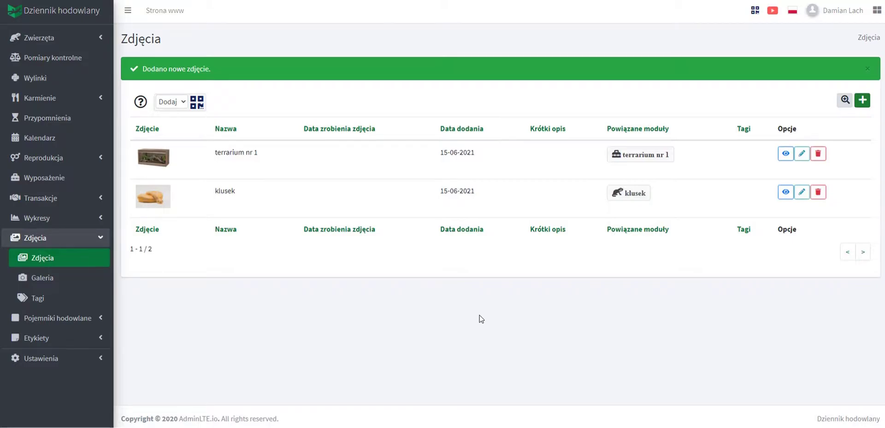
View the terrarium nr 1 record and its linked photos, then go to the Zakup list.
left_click(640, 158)
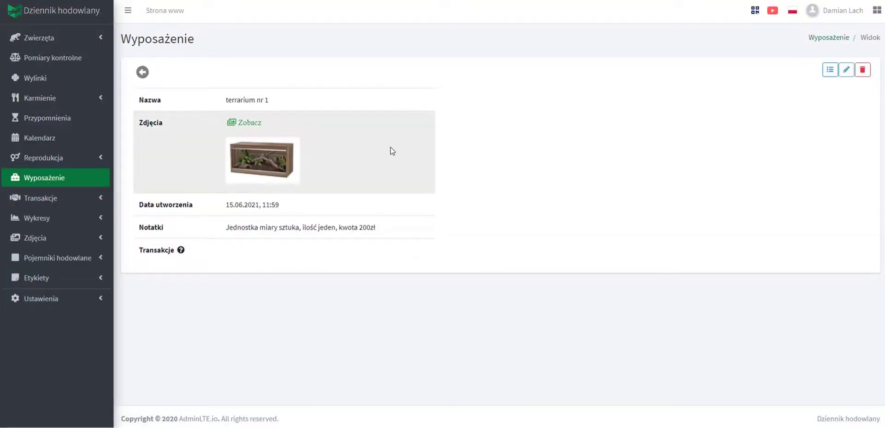
left_click(244, 122)
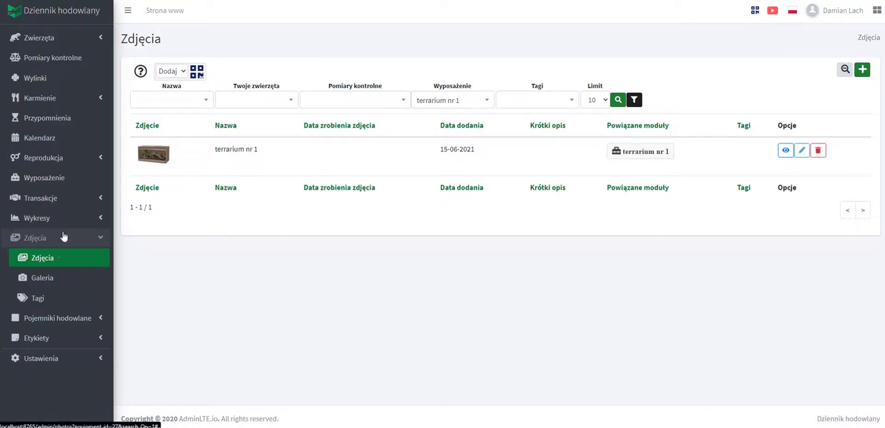
left_click(67, 195)
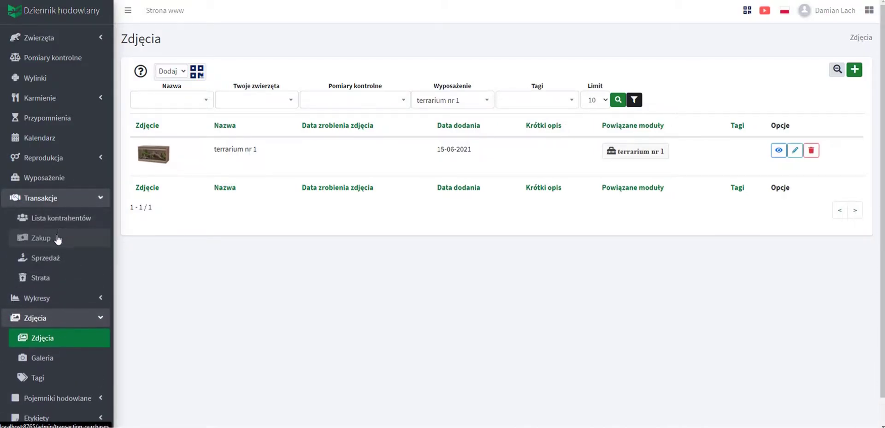
left_click(56, 238)
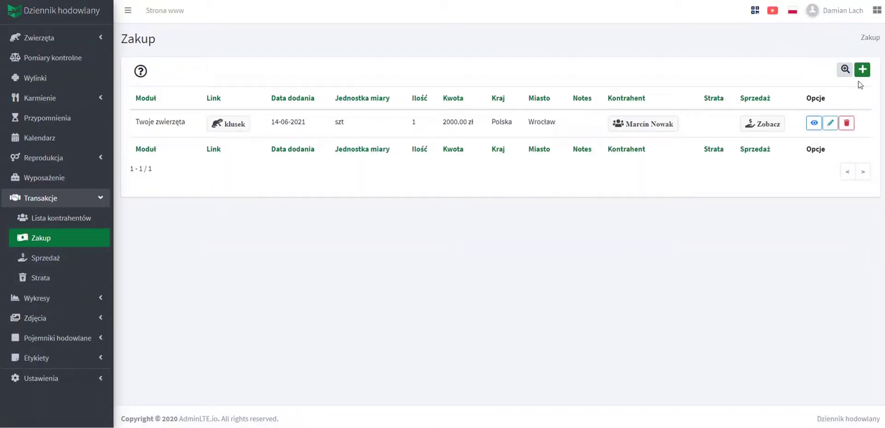
Start a Wyposażenie purchase from the existing contractor with unit sztuka.
left_click(862, 70)
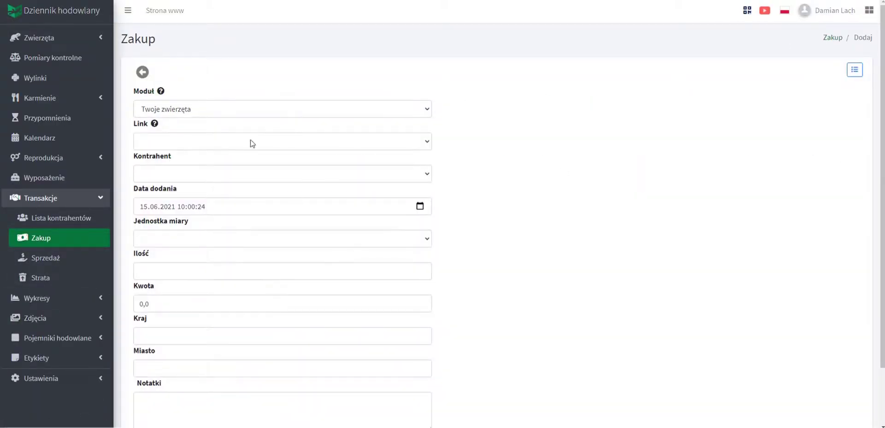
left_click(171, 110)
left_click(174, 153)
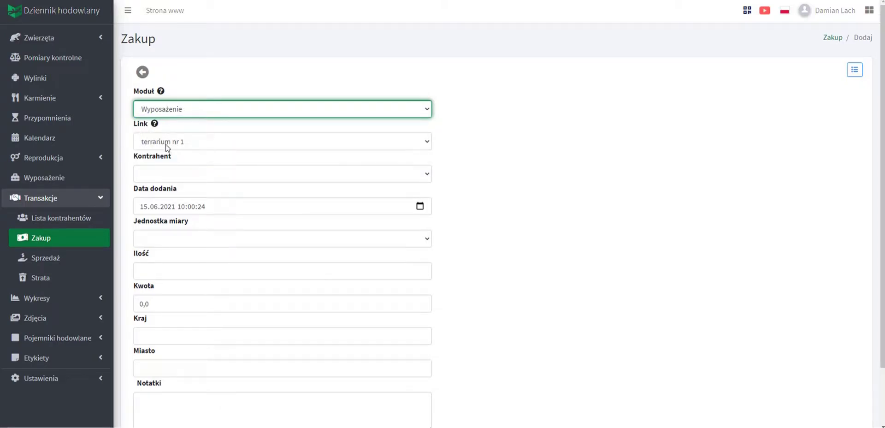
left_click(184, 174)
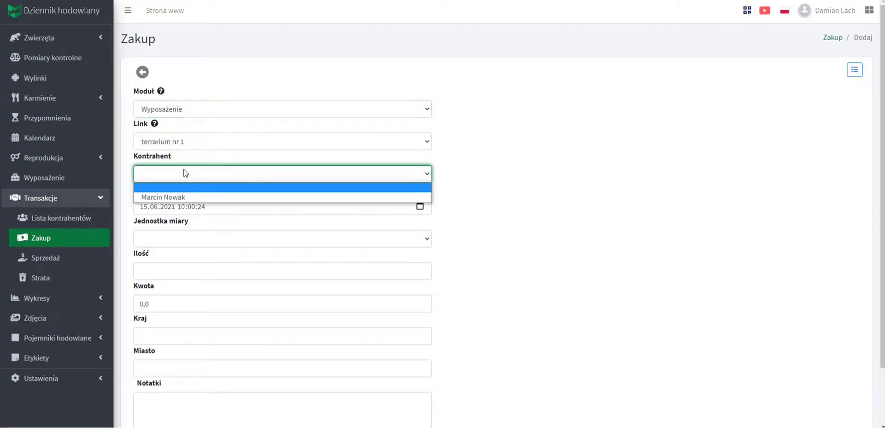
left_click(185, 198)
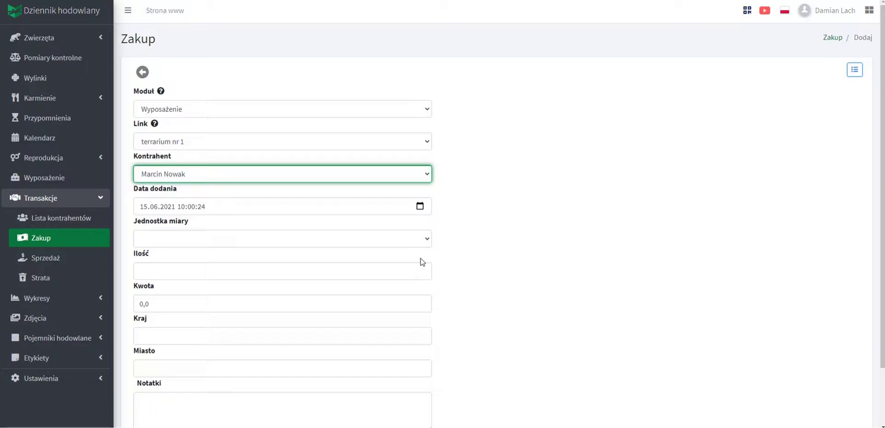
scroll(419, 262, "down", 1)
left_click(257, 193)
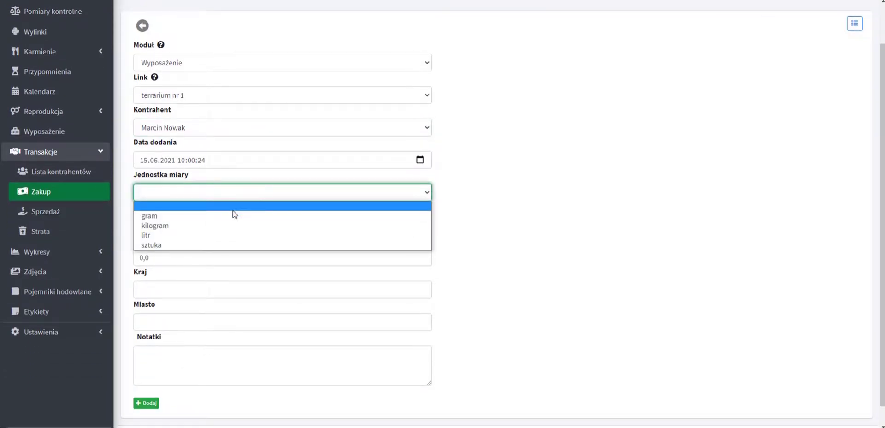
left_click(193, 244)
Set quantity 1, amount 200 zł, country Polska, city Wrocław, and save the purchase.
left_click(423, 222)
left_click_drag(184, 255, 135, 263)
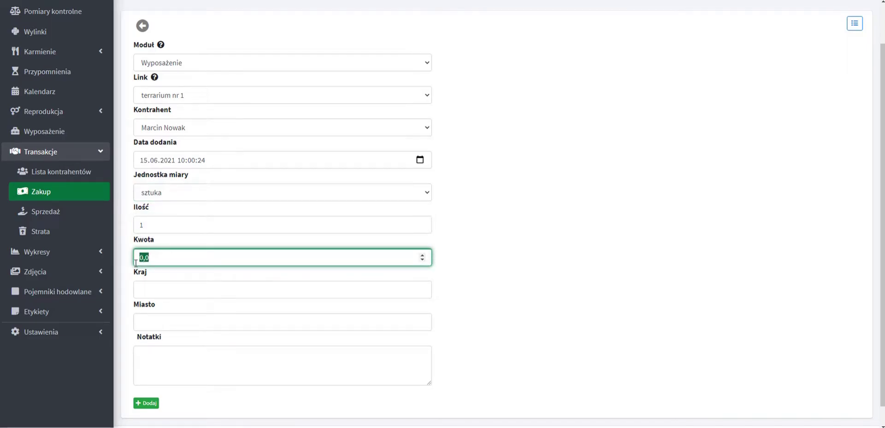
type("200")
left_click(553, 326)
left_click(154, 295)
left_click(152, 322)
left_click(152, 324)
left_click(156, 348)
left_click(144, 404)
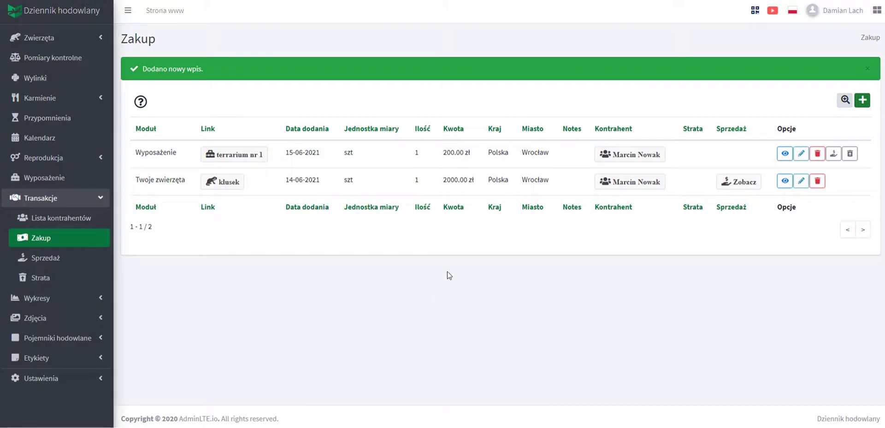
Open the terrarium nr 1 record from the Zakup list and view its photos.
left_click(249, 154)
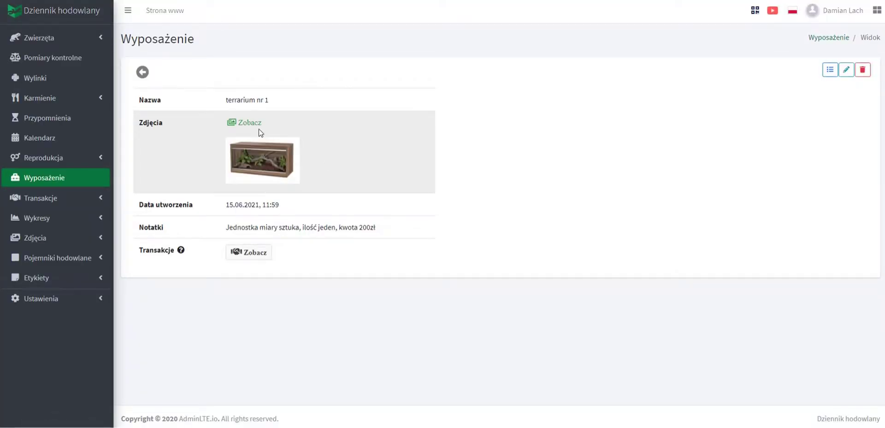
left_click(248, 124)
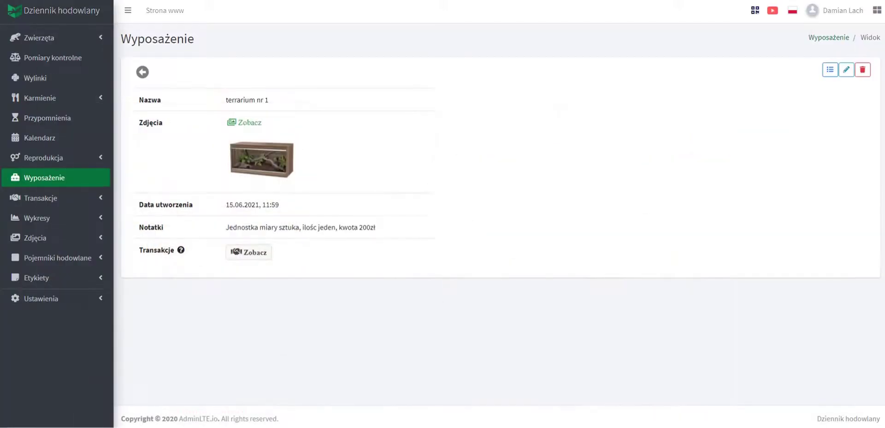
left_click(54, 260)
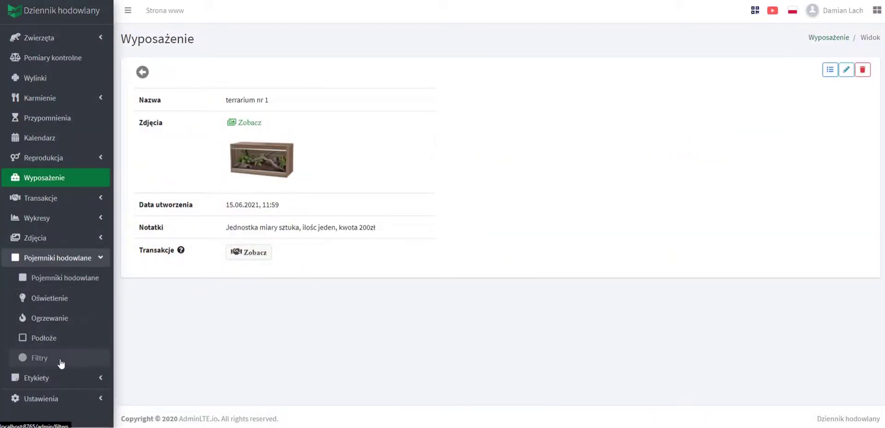
In Ogrzewanie, add a Kable grzewcze heating entry from TERRA ZOO.
left_click(70, 319)
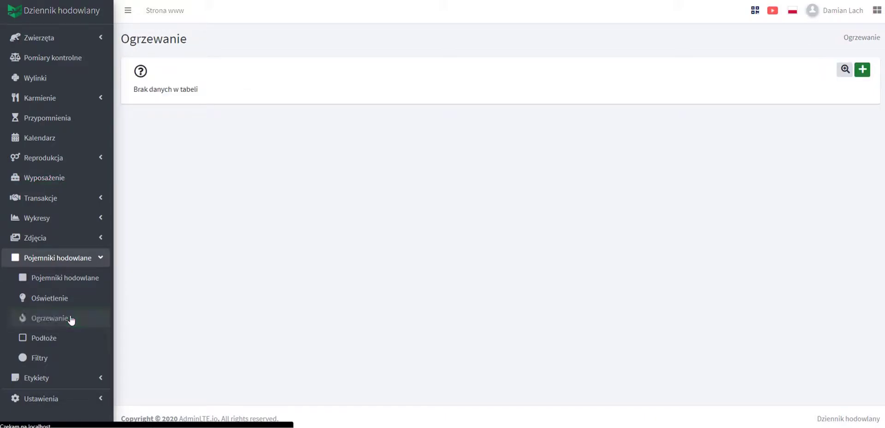
left_click(862, 70)
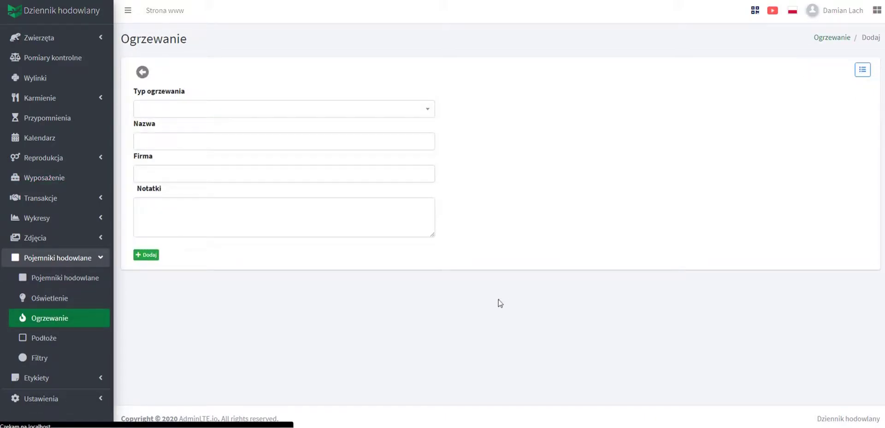
left_click(190, 110)
left_click(185, 152)
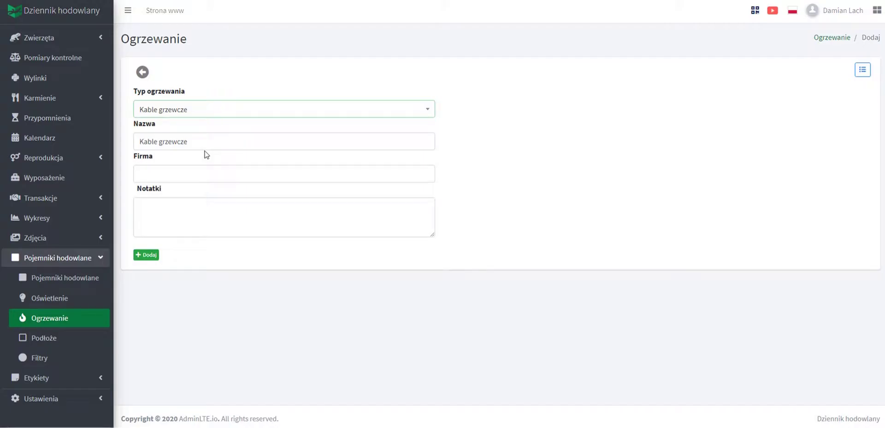
left_click(170, 172)
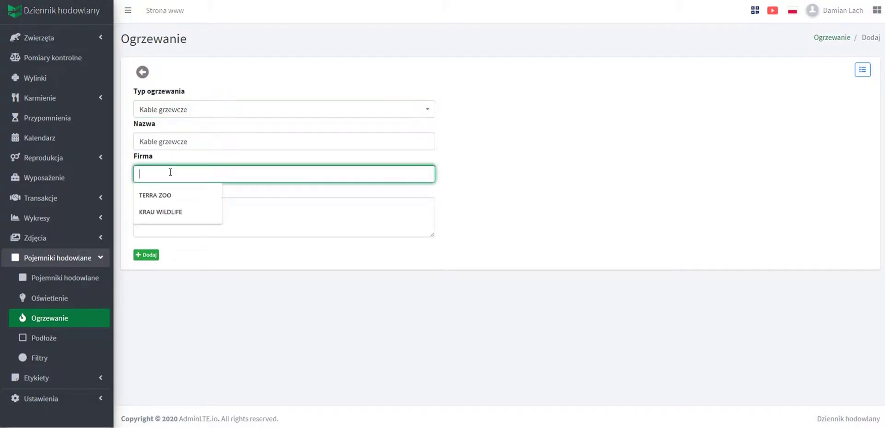
left_click(177, 195)
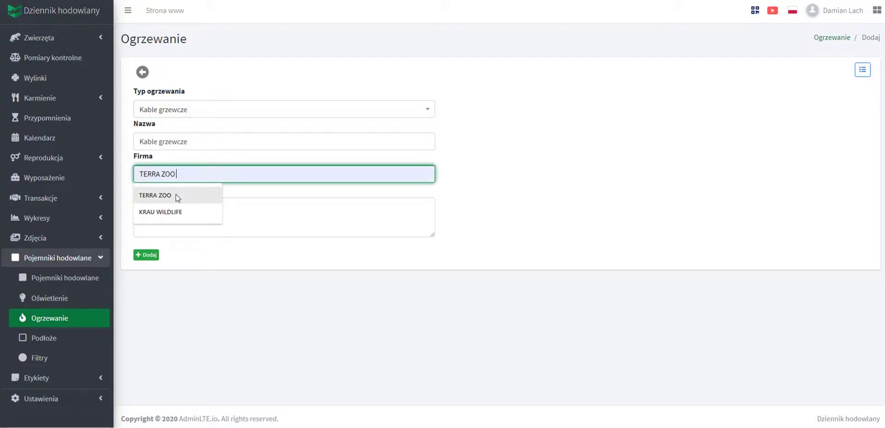
left_click(150, 256)
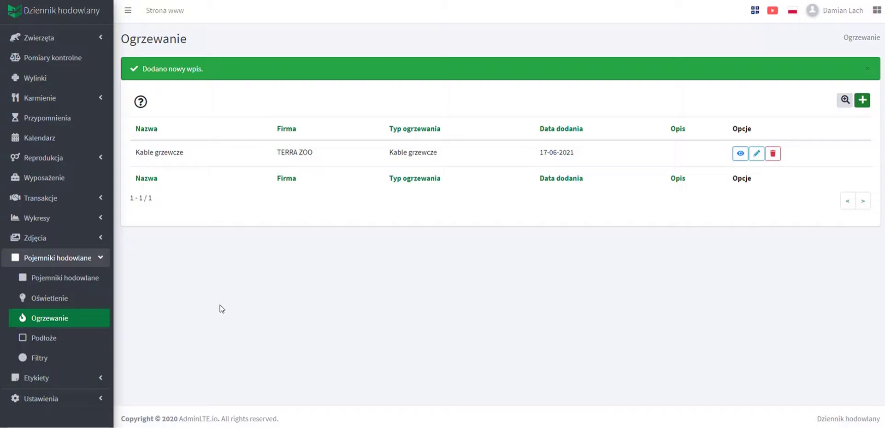
In Podłoże, add a Lignocel substrate entry from KRAU WILDLIFE.
left_click(51, 343)
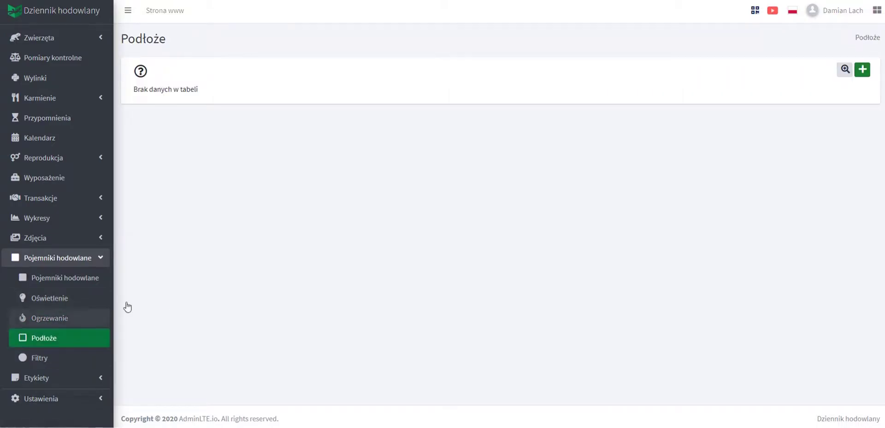
left_click(865, 70)
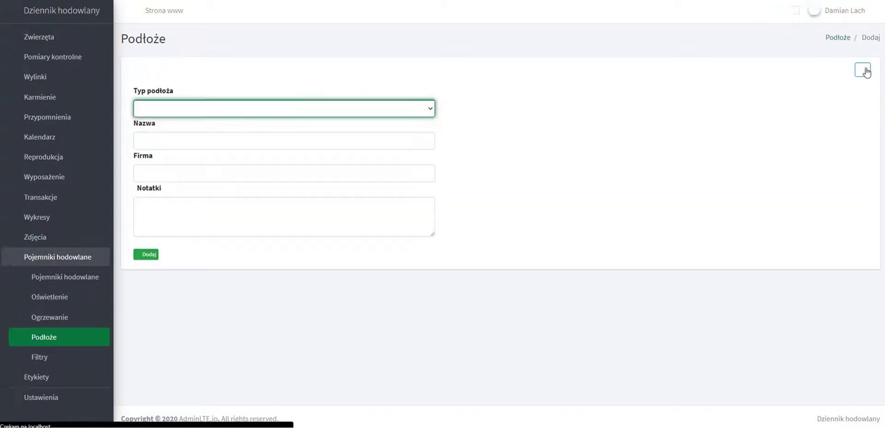
left_click(175, 112)
scroll(202, 173, "down", 1)
left_click(186, 176)
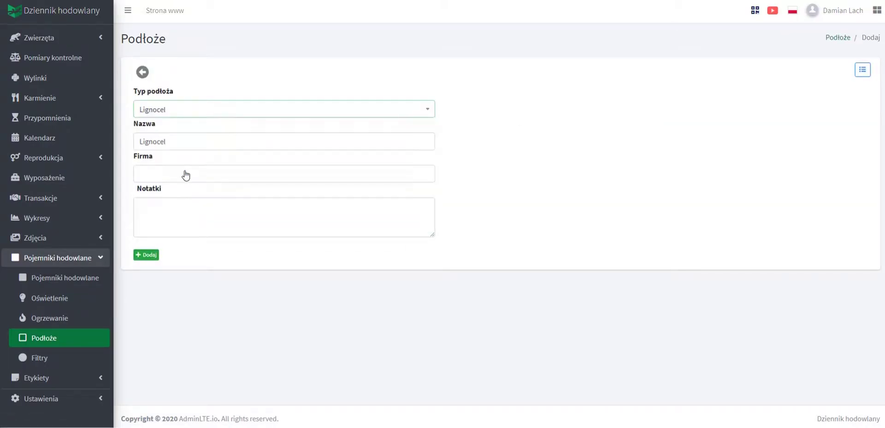
left_click(170, 173)
left_click(168, 212)
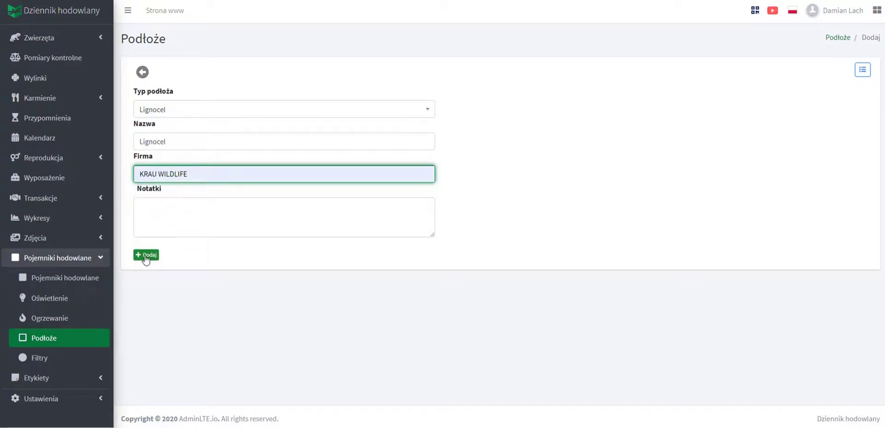
left_click(146, 255)
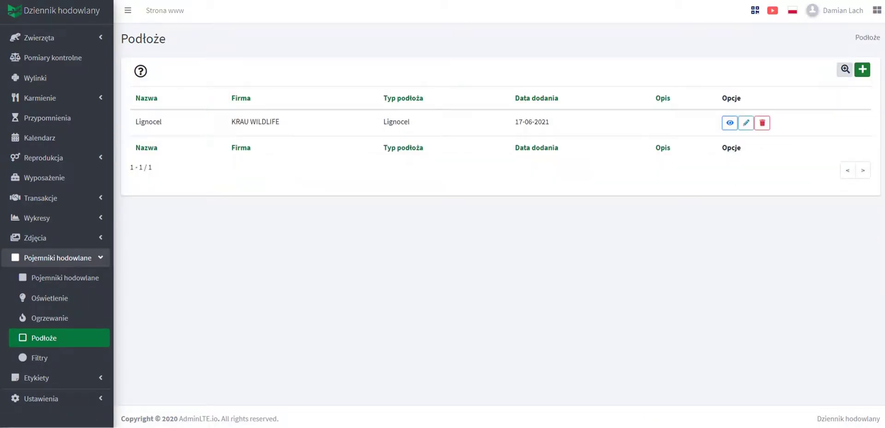
Edit container asd and set its type to Terrarium drewniane (WT).
left_click(86, 277)
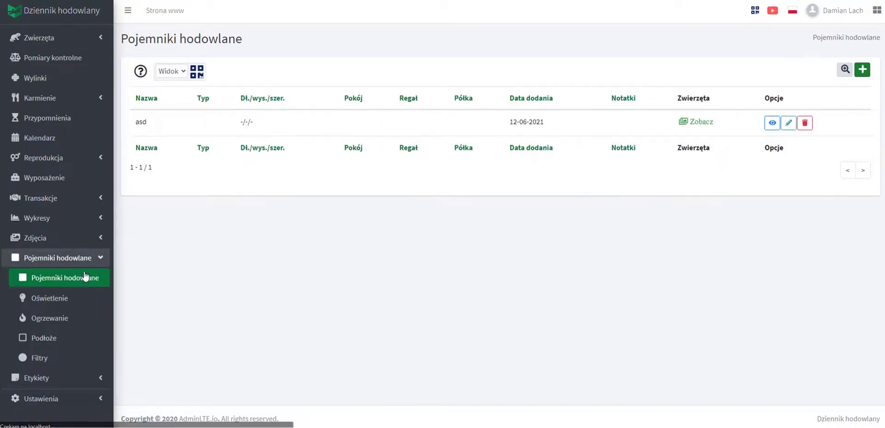
left_click(788, 123)
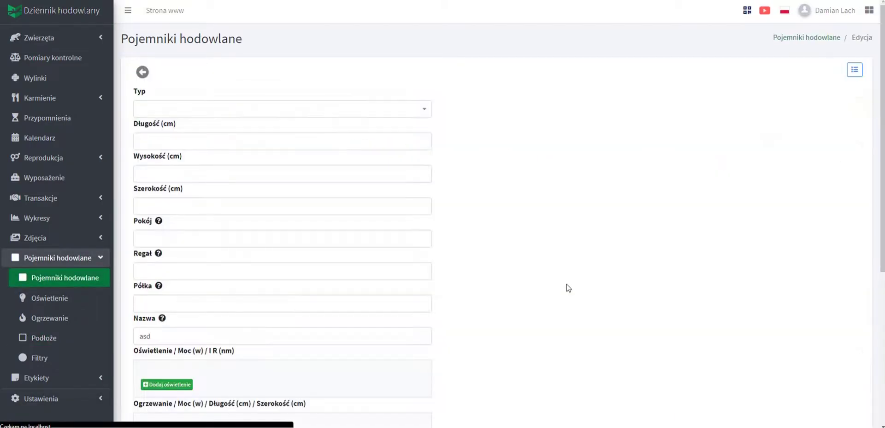
left_click(186, 113)
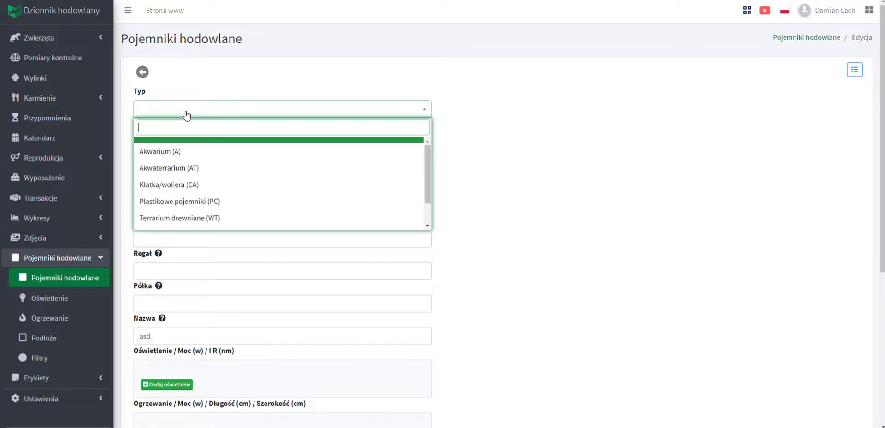
left_click(249, 218)
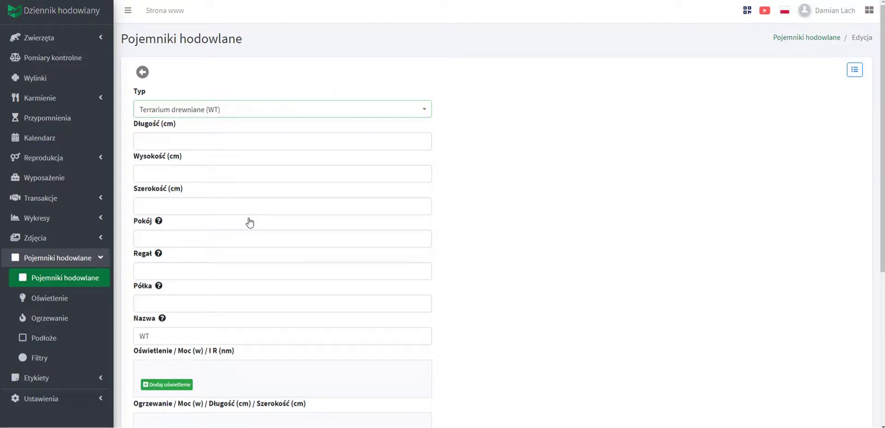
Enter the container dimensions 100, 40 and 50 cm.
left_click(177, 136)
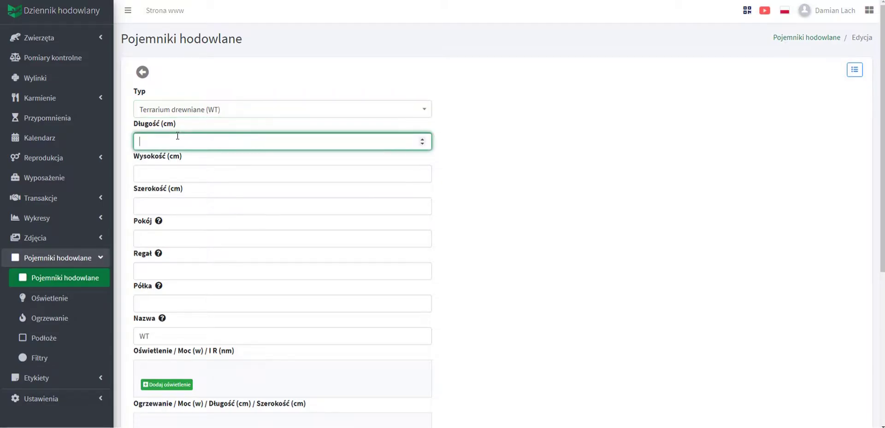
type("100")
left_click(175, 172)
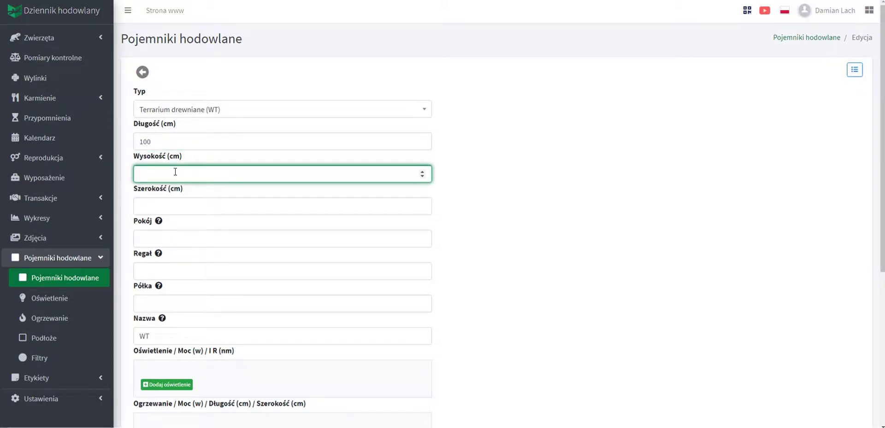
type("400")
key("BackSpace")
left_click(160, 207)
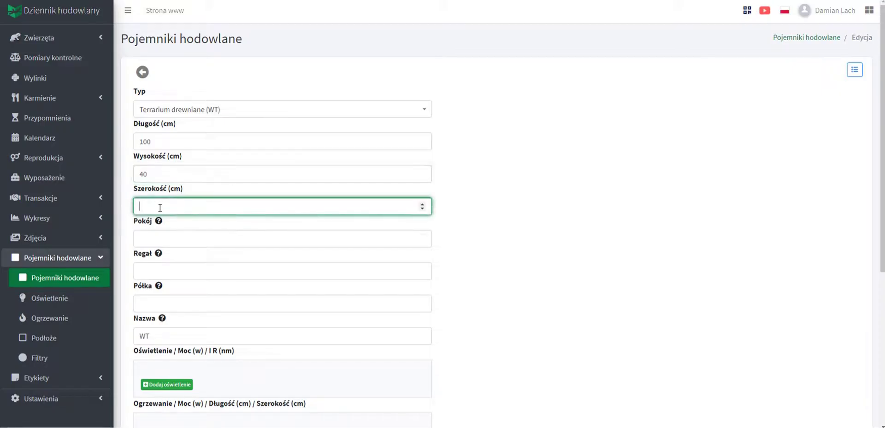
type("50")
Place the container in room 1, rack A1, shelf 2.
left_click(165, 239)
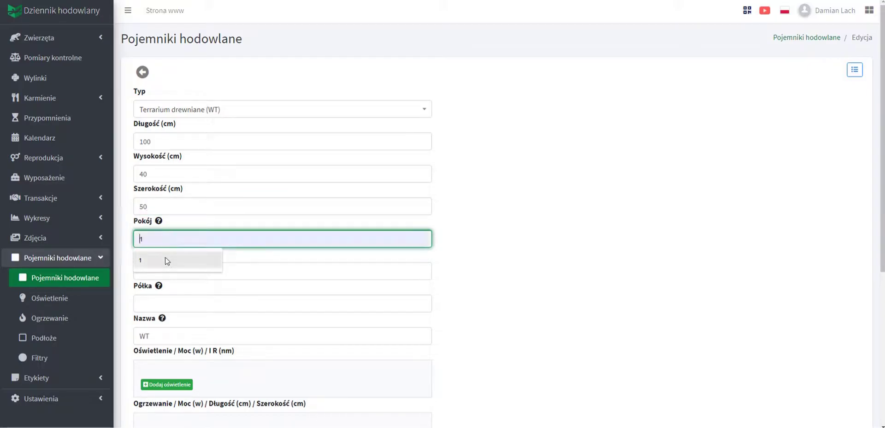
left_click(165, 258)
left_click(160, 272)
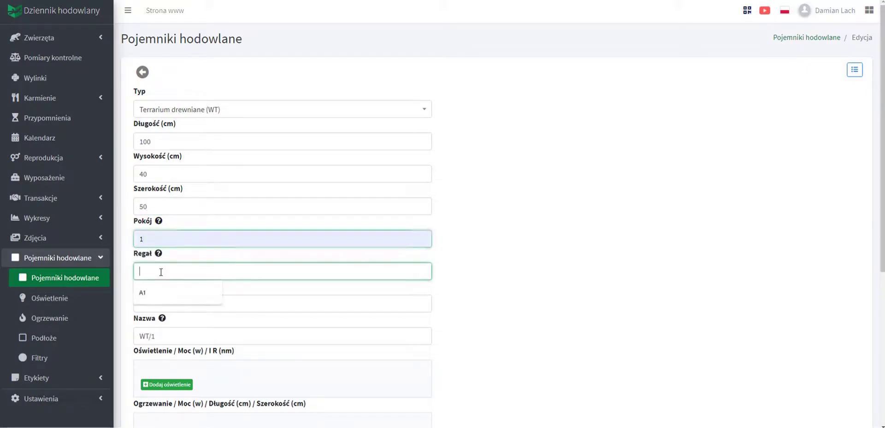
left_click(178, 294)
left_click(153, 303)
left_click(141, 327)
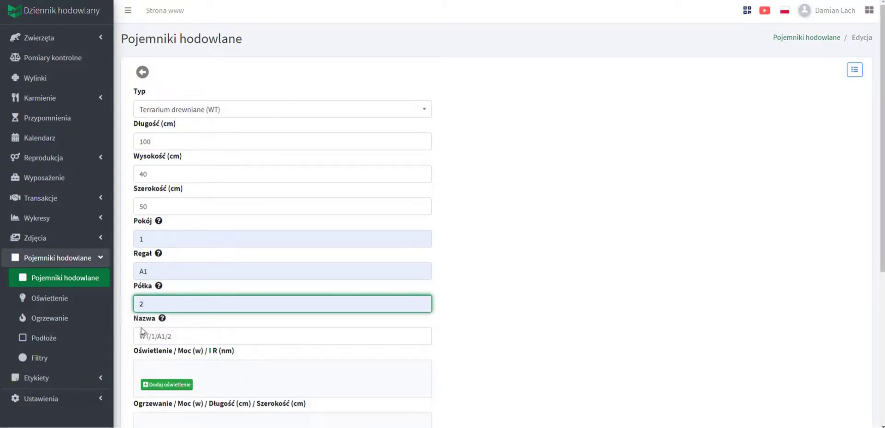
Add a heating entry to the container with power 50 W and length 120 cm.
scroll(269, 300, "down", 2)
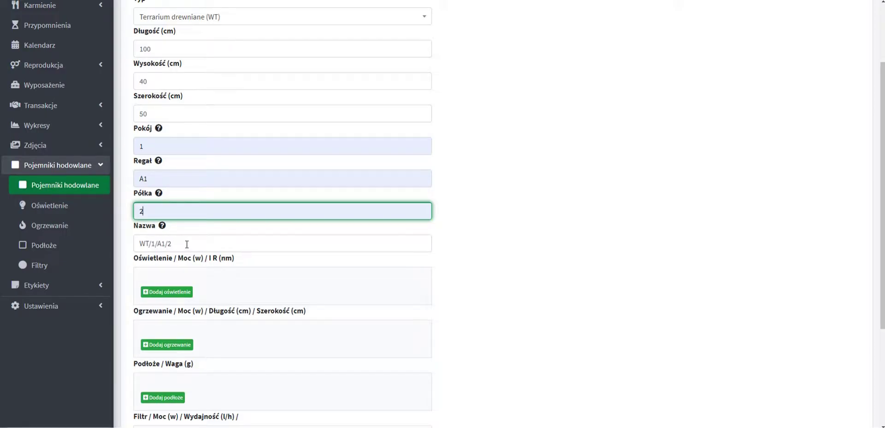
scroll(651, 345, "down", 2)
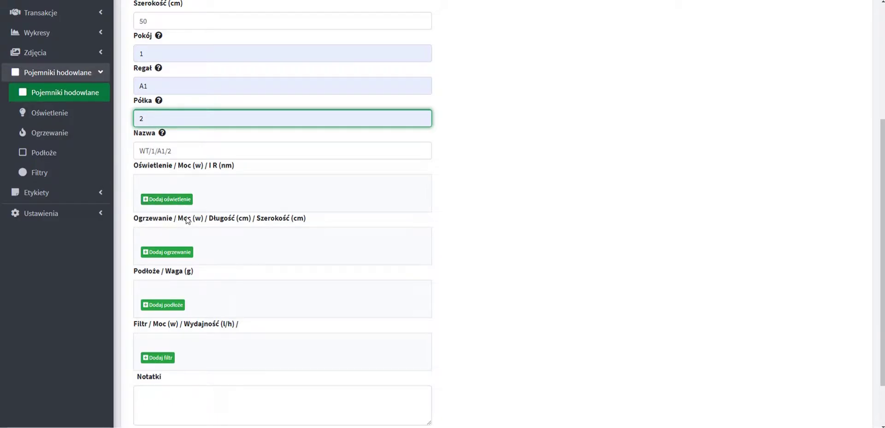
left_click(174, 253)
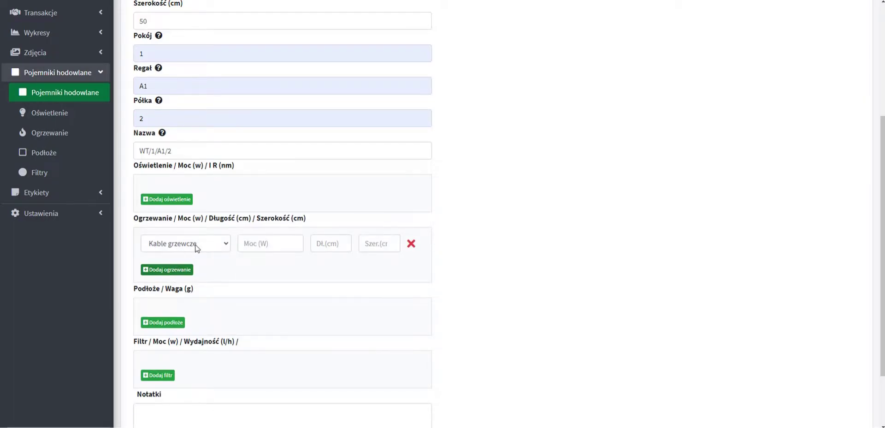
left_click(252, 245)
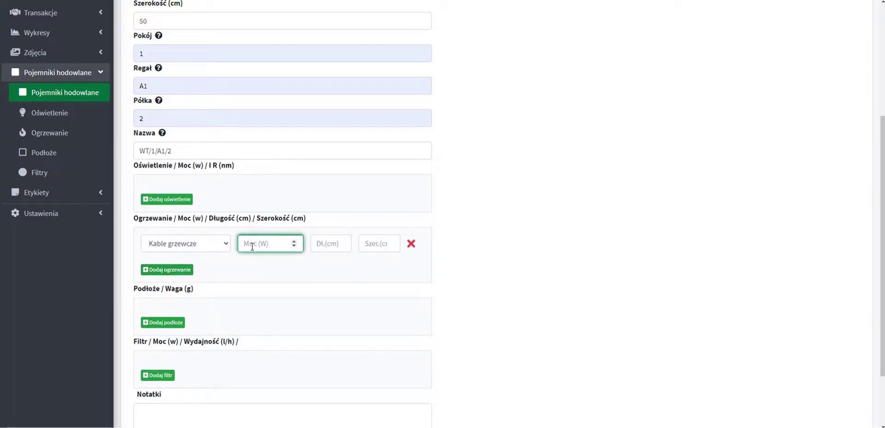
type("50")
left_click(330, 245)
type("12")
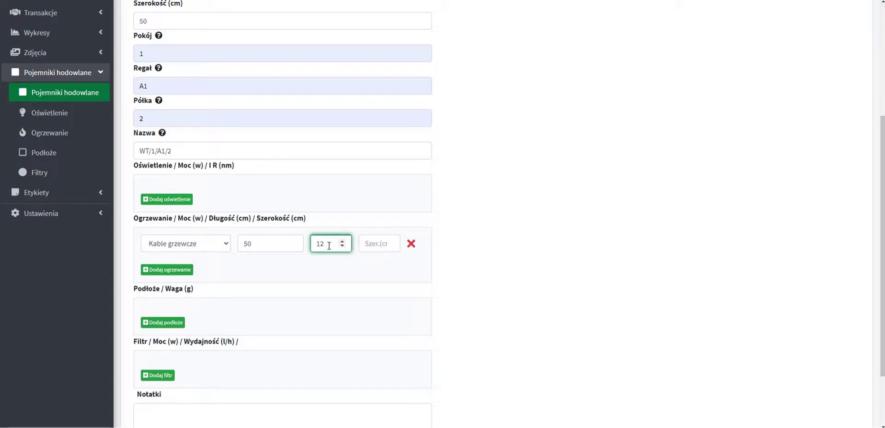
type("0")
Add 25000 g of Lignocel substrate and save the container.
left_click(168, 322)
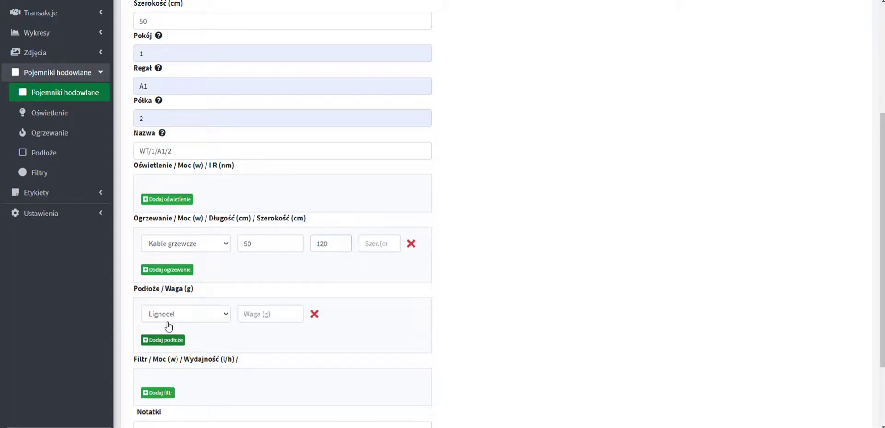
left_click(258, 316)
type("25")
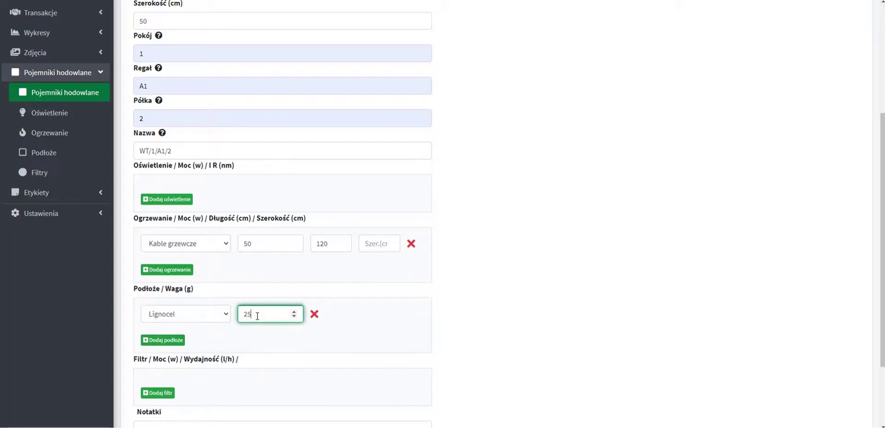
type("000")
left_click(383, 326)
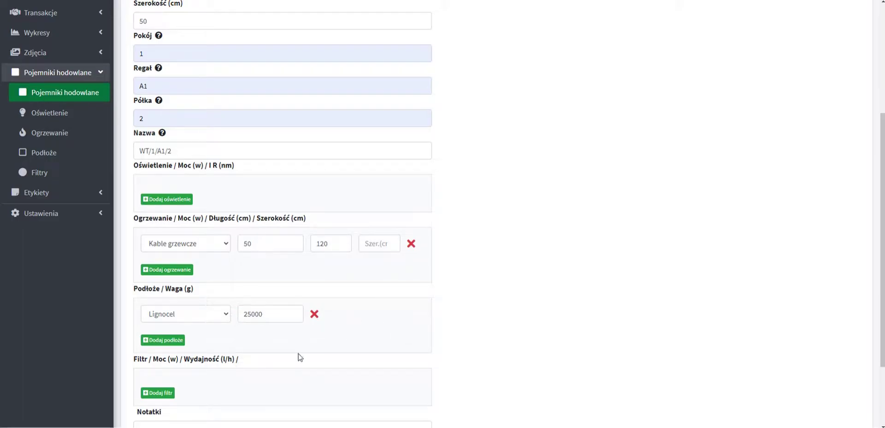
scroll(312, 388, "down", 2)
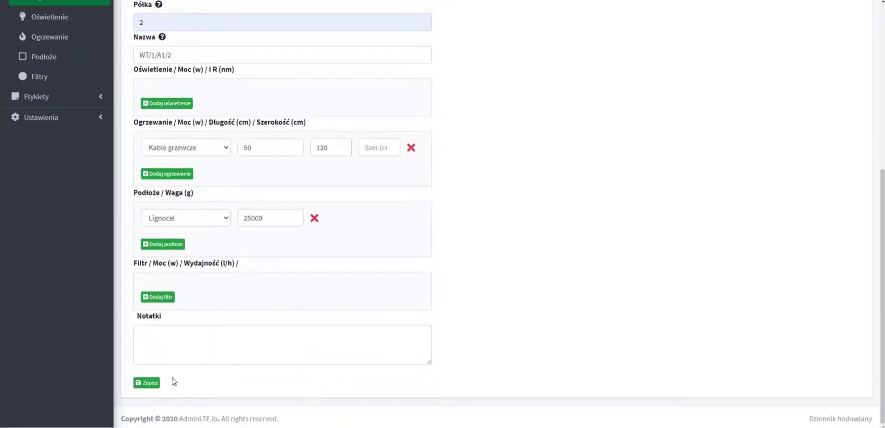
left_click(146, 382)
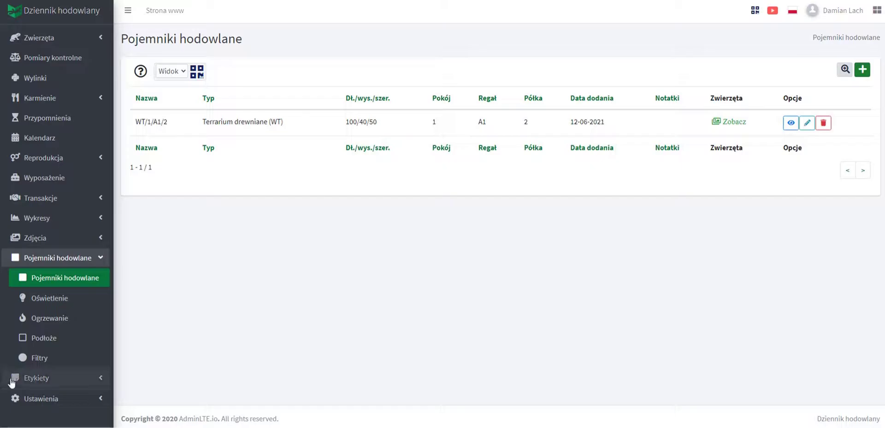
Expand the Etykiety sidebar section to show the animal and container label options.
left_click(63, 380)
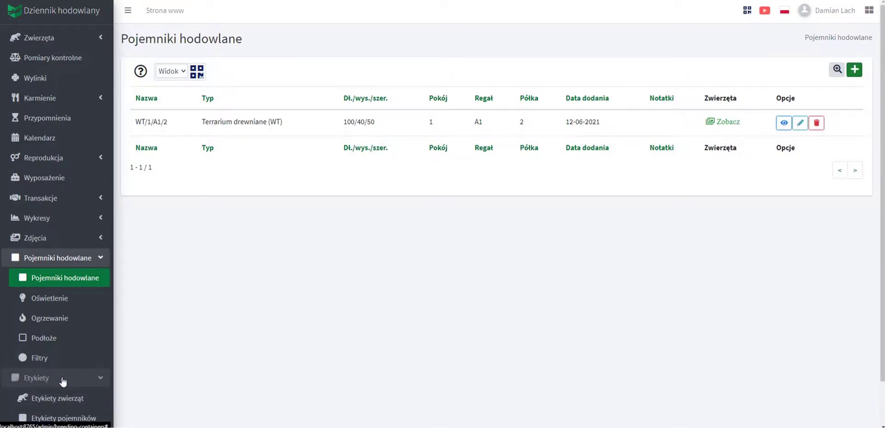
scroll(63, 381, "down", 1)
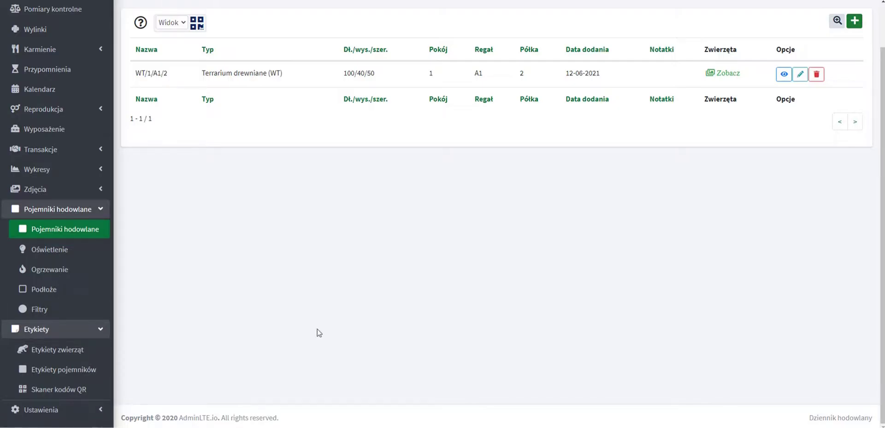
scroll(535, 362, "up", 1)
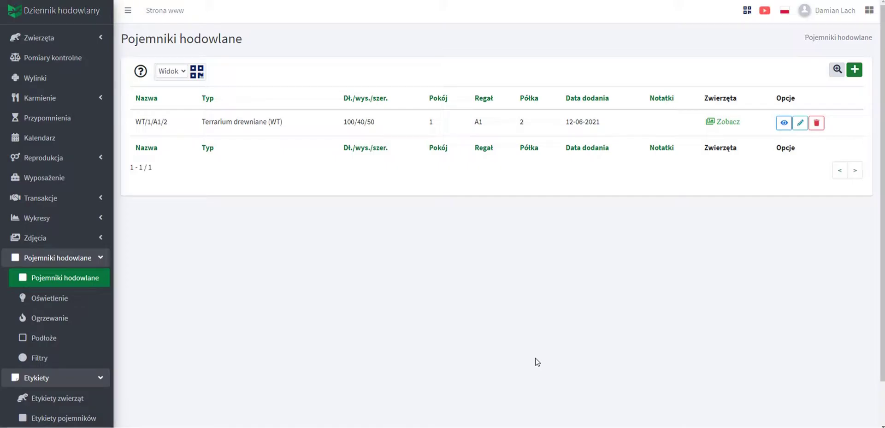
List WT/1/A1/2's animals, then open klusek's container details showing the 50 W, 120 cm heating cable.
left_click(731, 123)
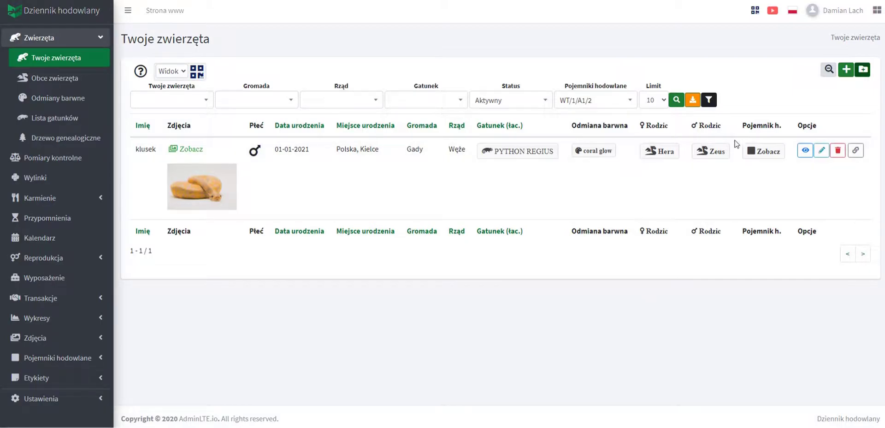
left_click(764, 153)
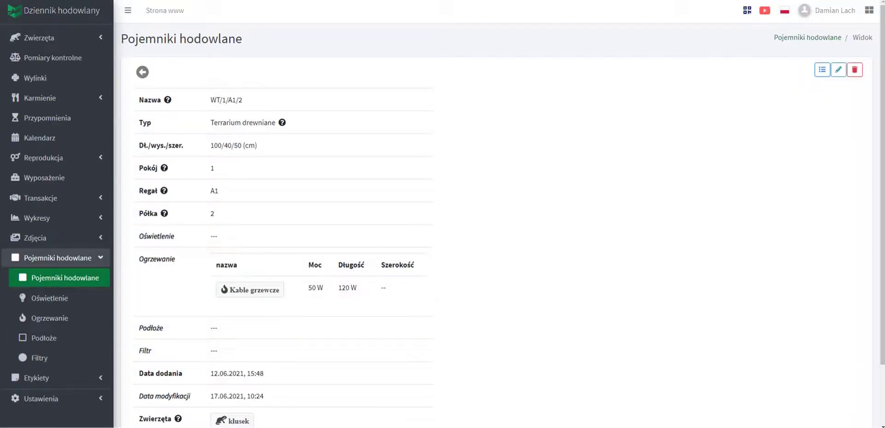